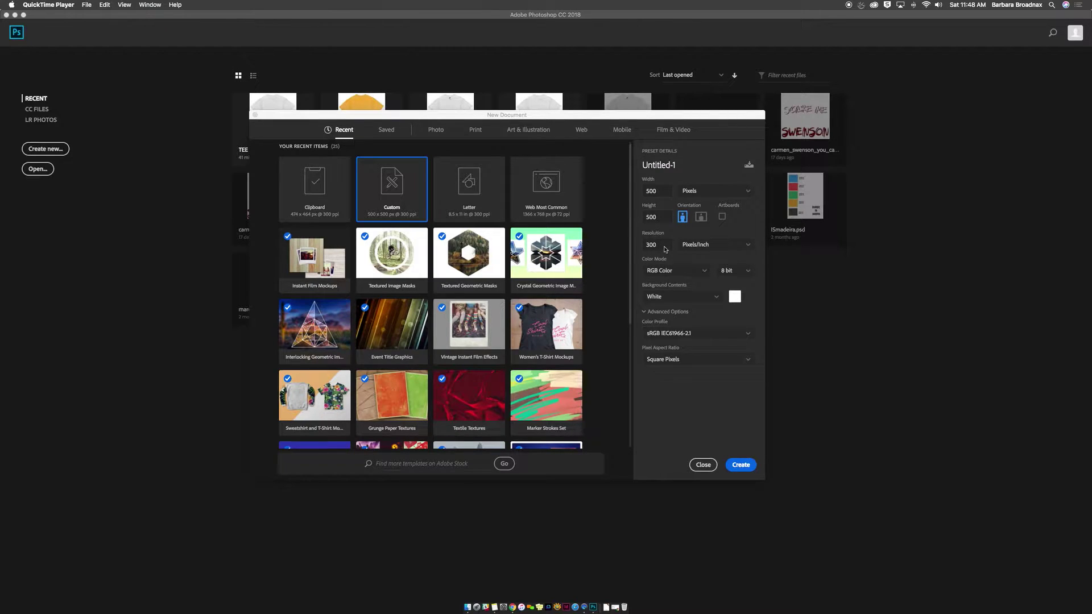
Create the blank 500×500 px document and zoom the canvas to 200%
left_click(741, 465)
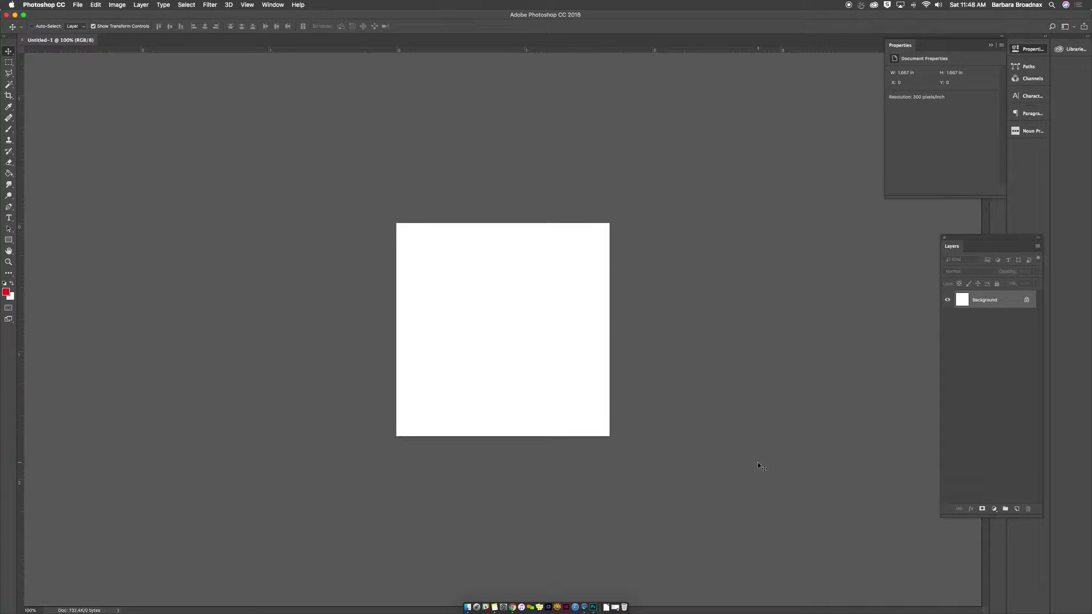
key("super+plus")
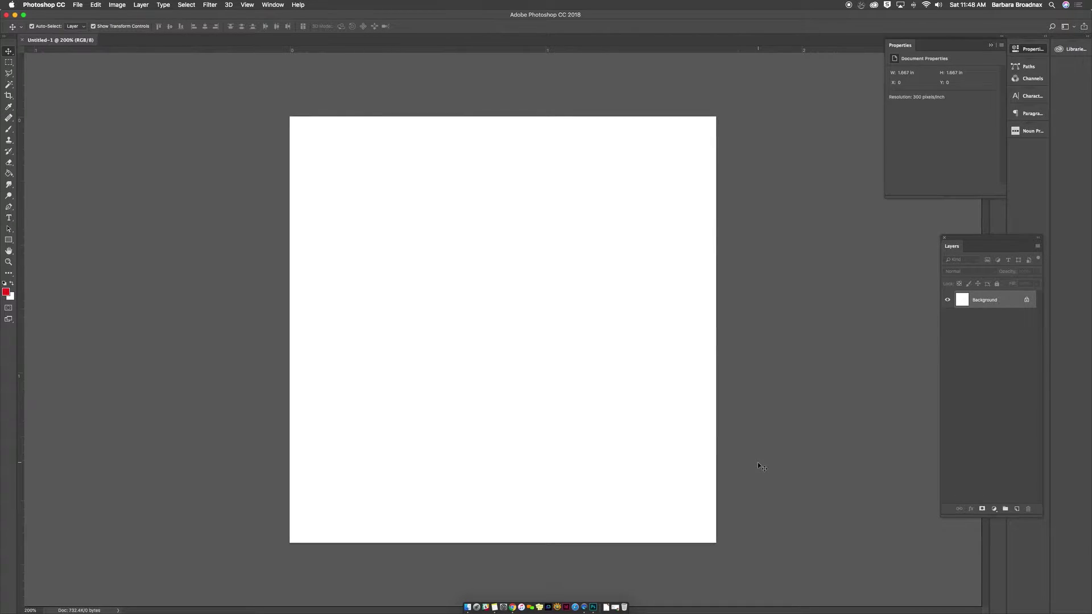
Place Embedded TEE.tif from the Desktop into the new document
left_click(77, 6)
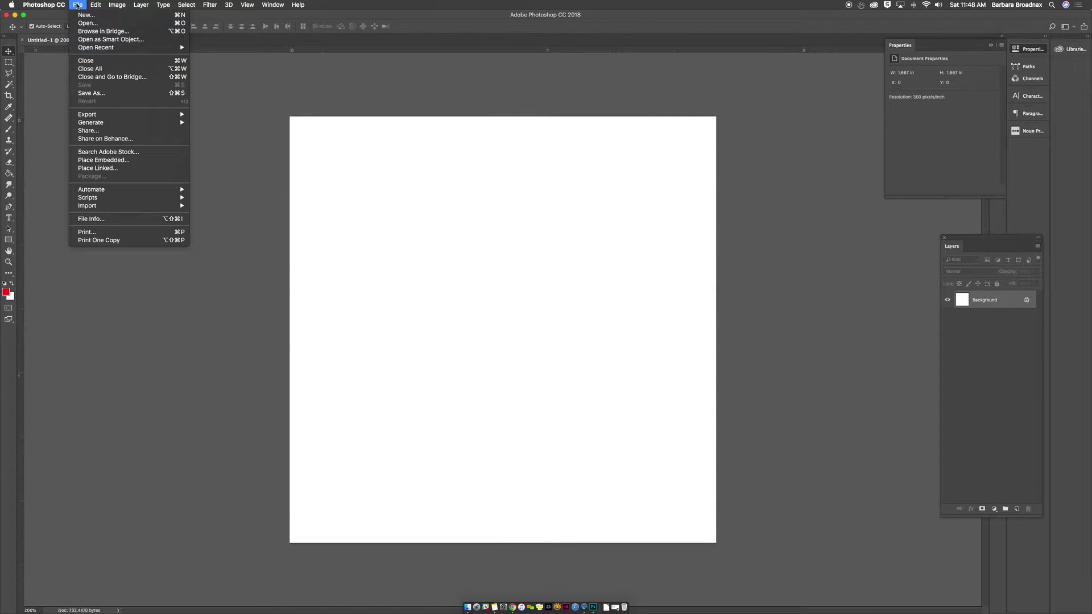
left_click(443, 265)
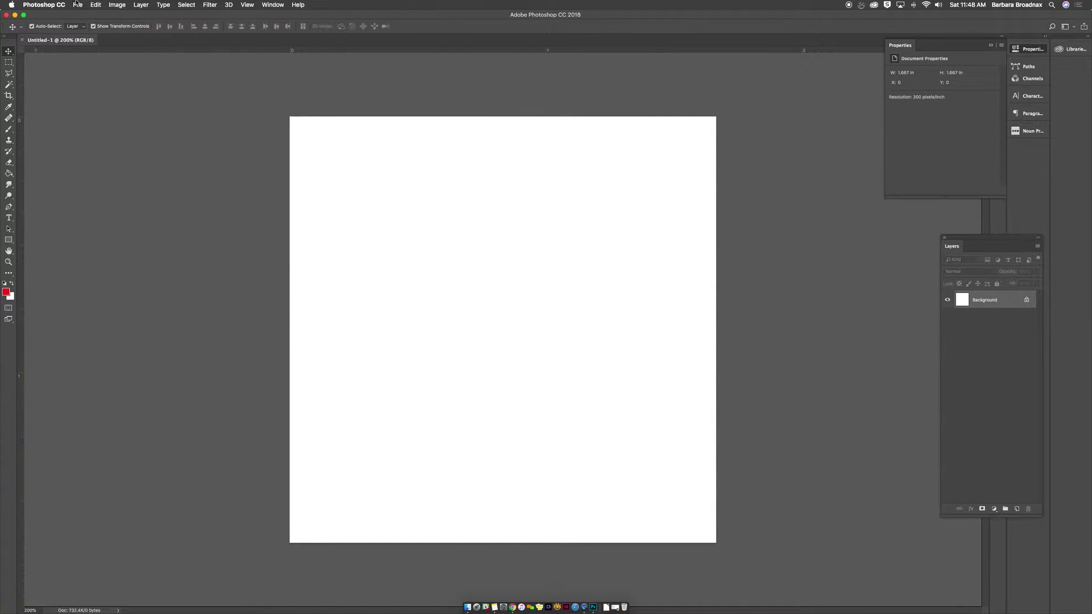
left_click(78, 5)
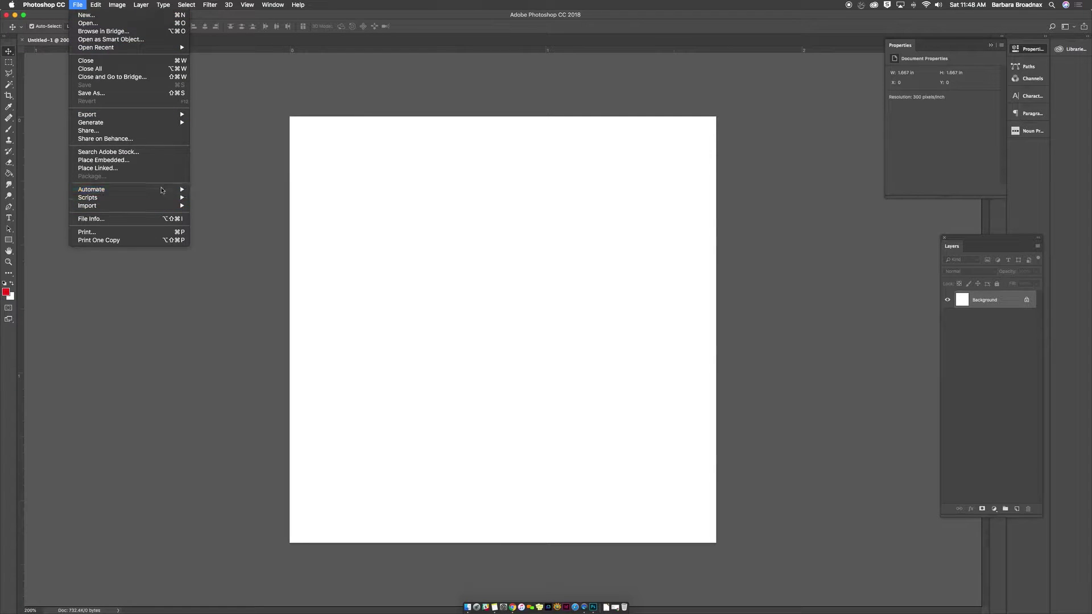
left_click(153, 160)
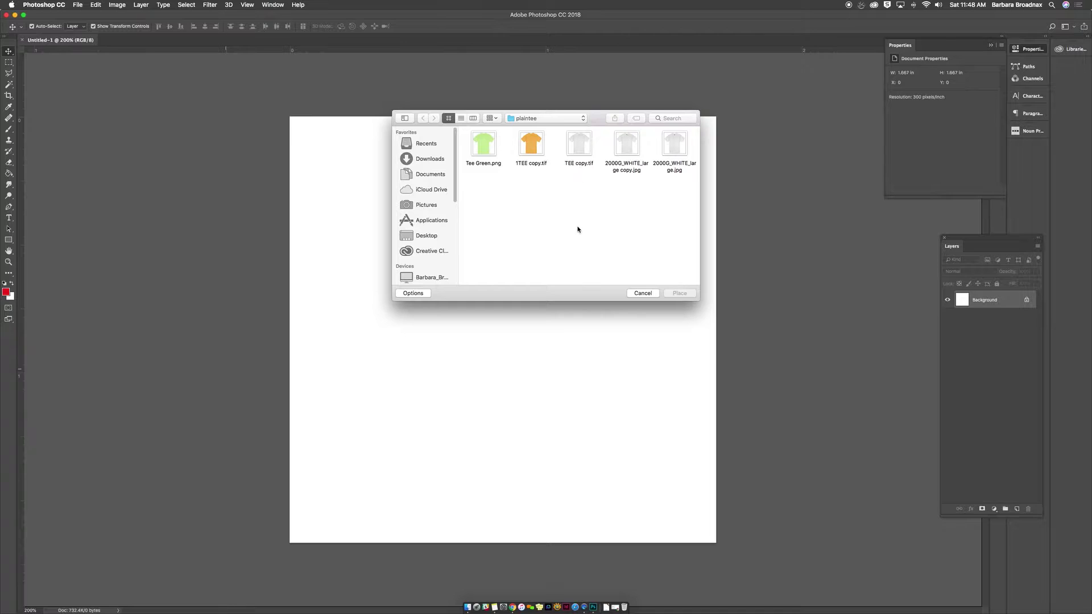
left_click(438, 240)
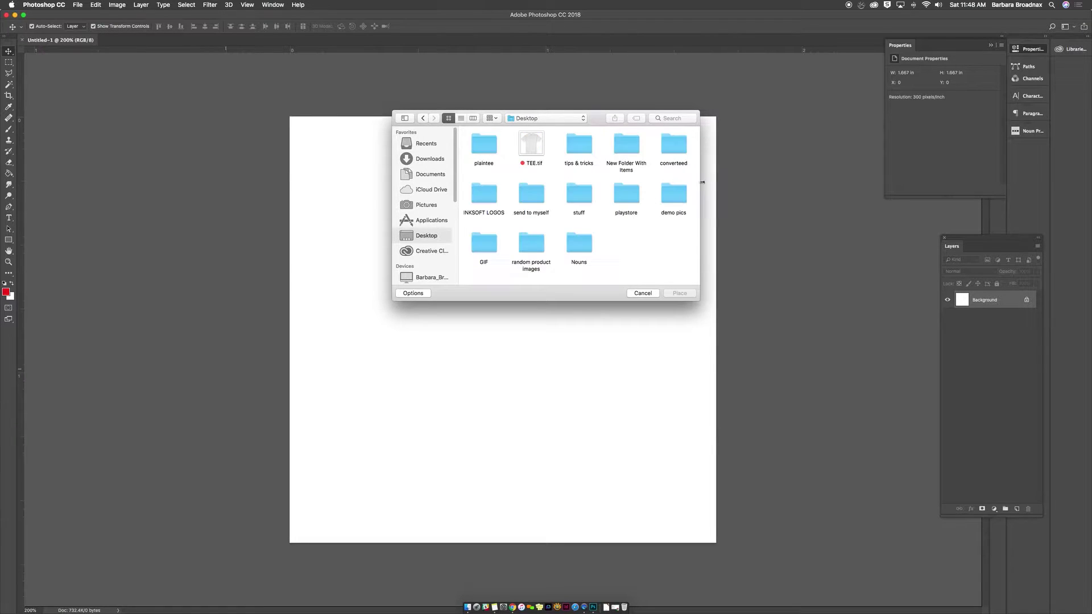
key("t")
left_click(681, 293)
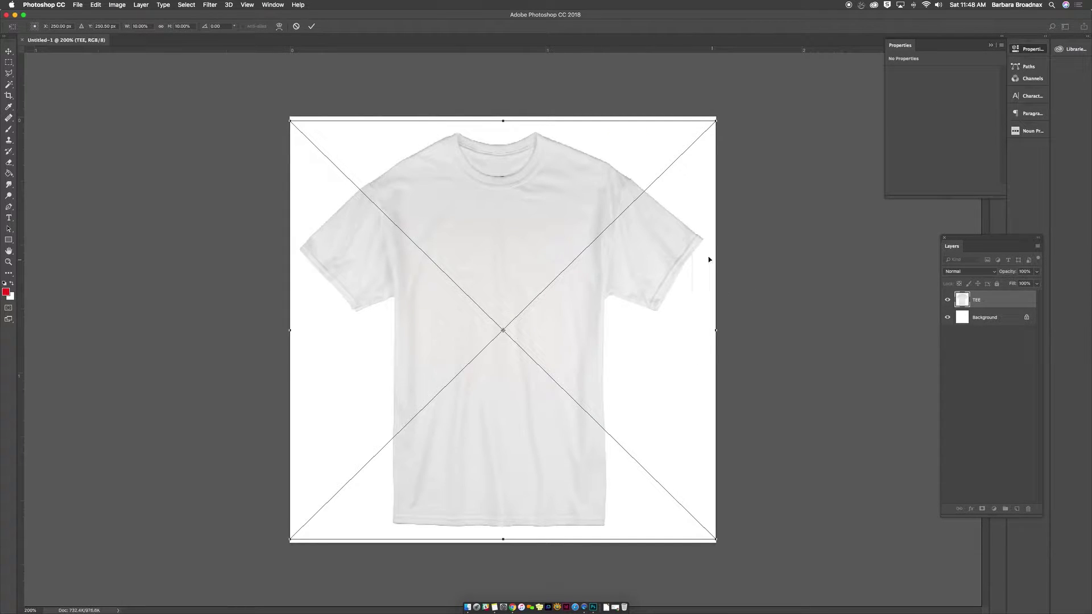
Commit the placed T-shirt and delete the Background layer
left_click(312, 26)
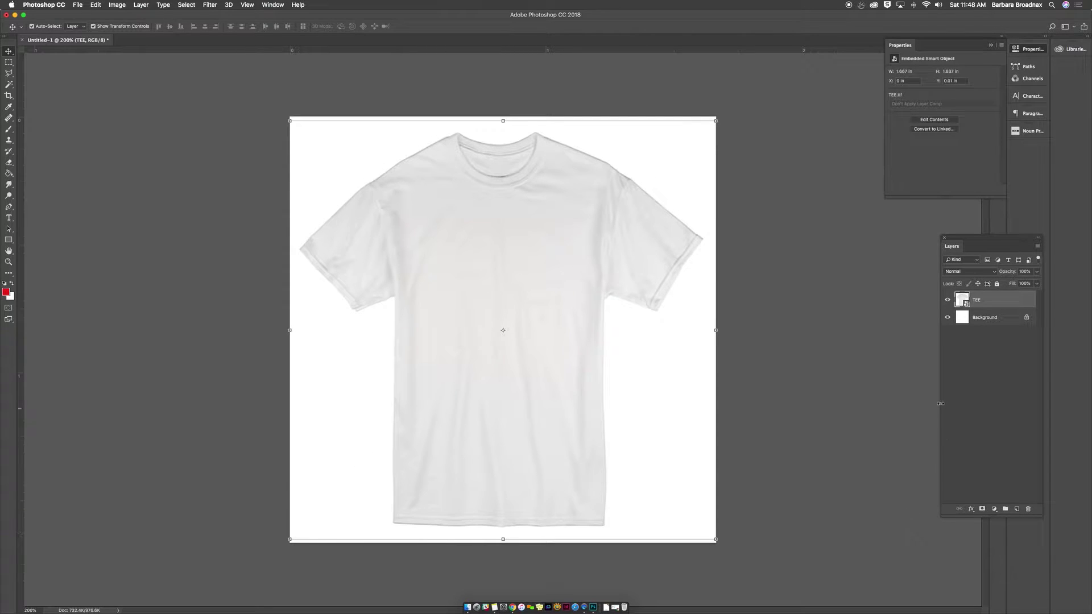
left_click(1002, 320)
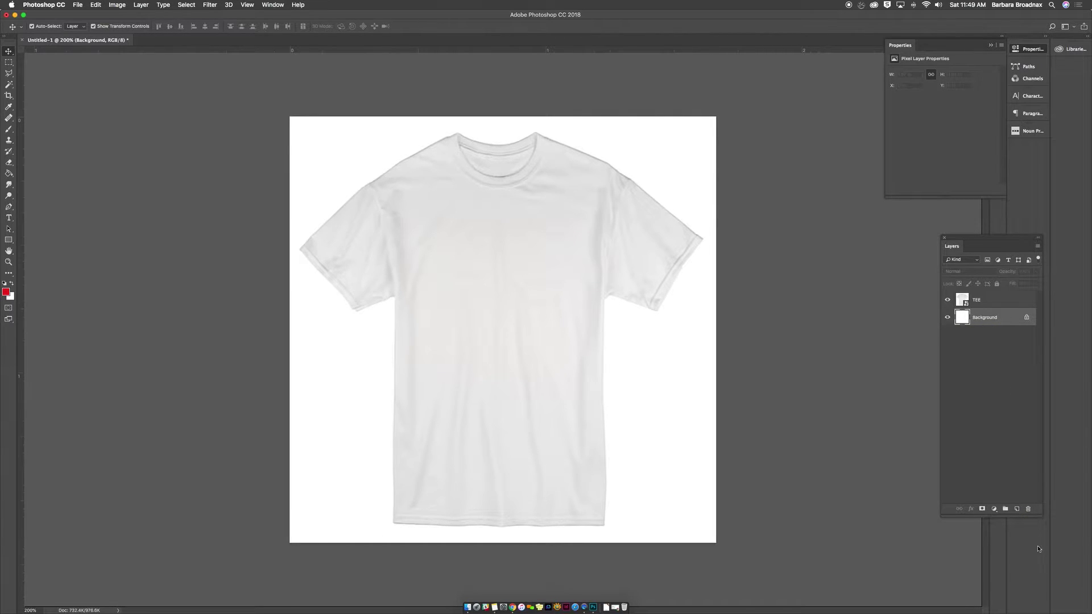
left_click(1028, 509)
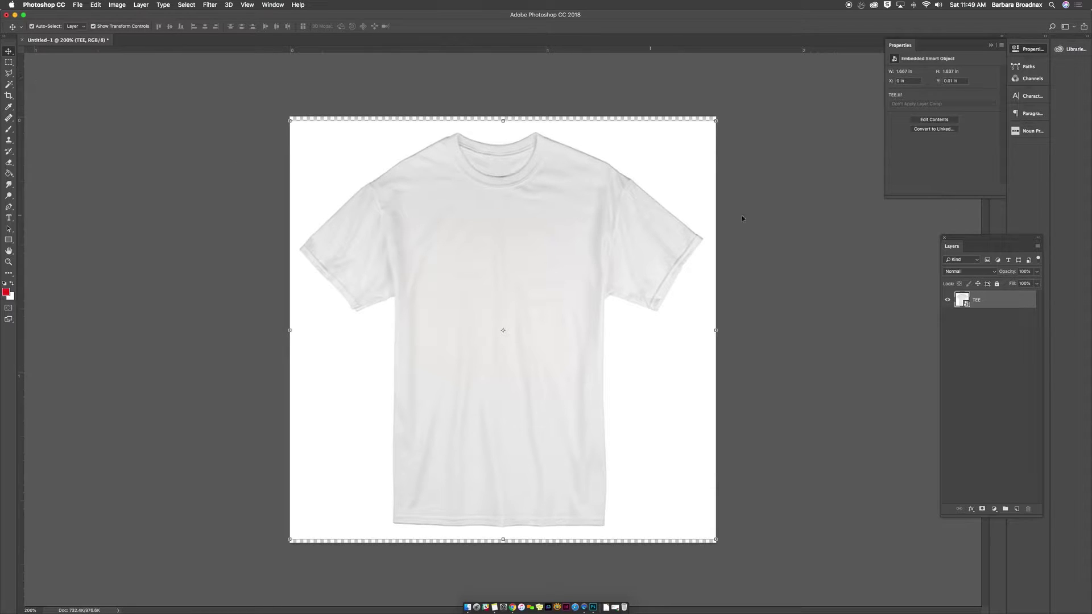
Rasterize the TEE layer into an ordinary pixel layer
right_click(986, 304)
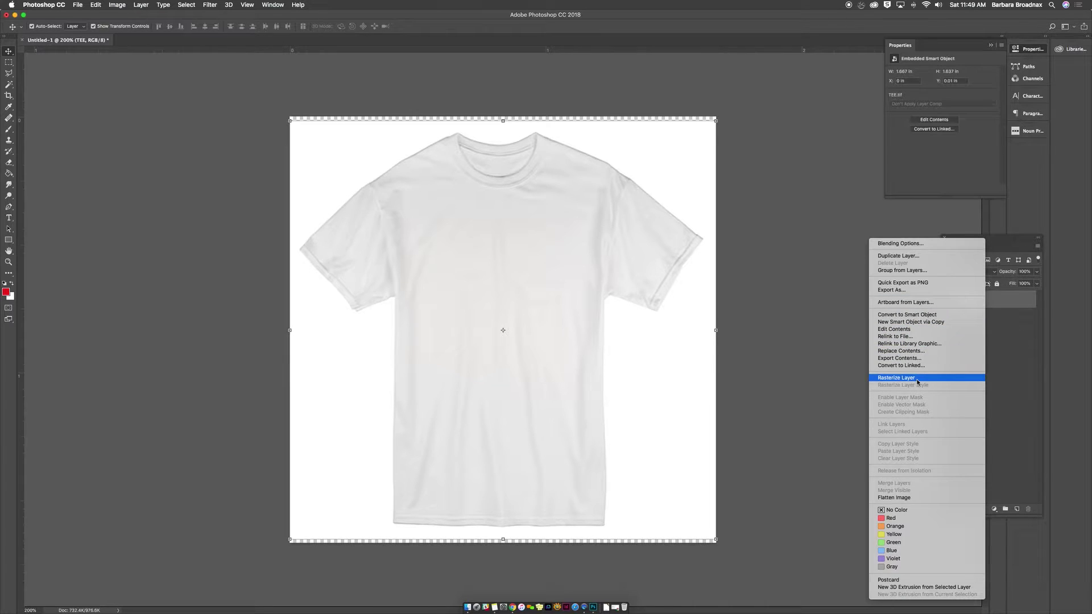
left_click(1038, 337)
right_click(987, 303)
left_click(911, 378)
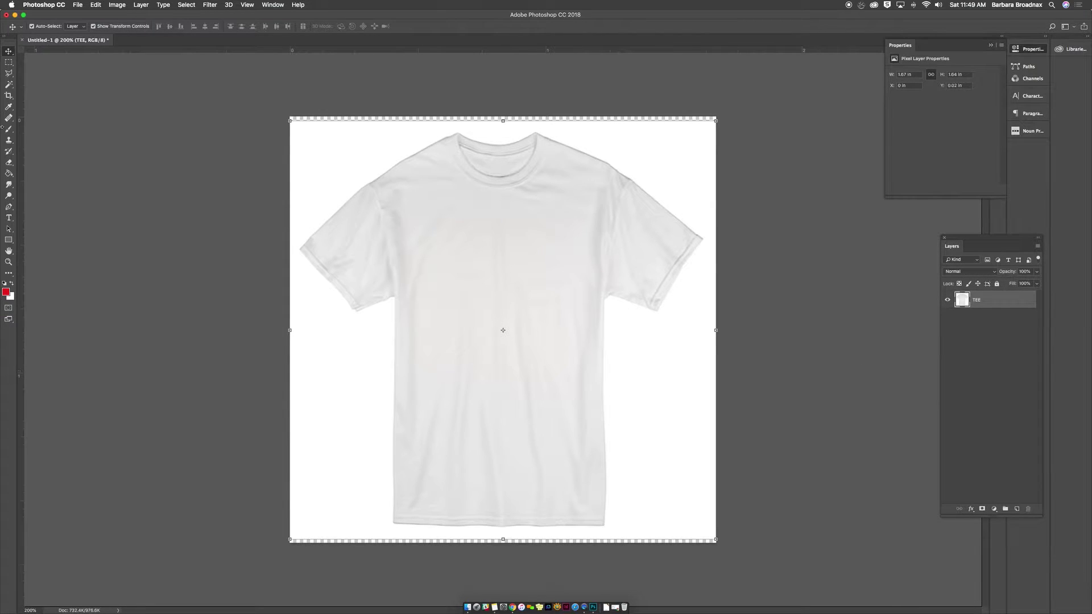
Magic Wand the white background at tolerance 2 and delete it
left_click(9, 84)
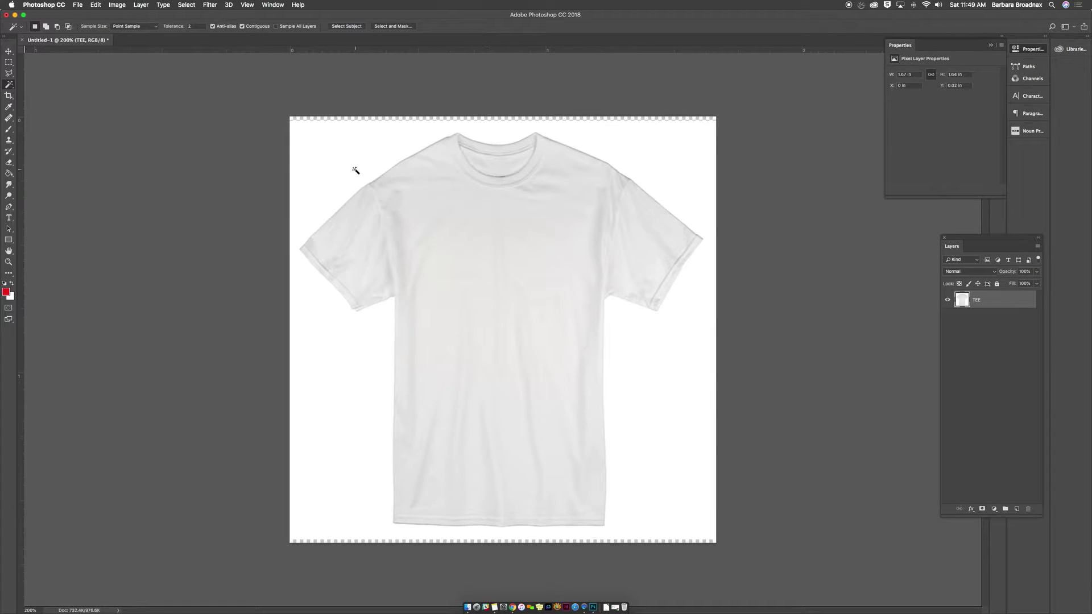
left_click(348, 149)
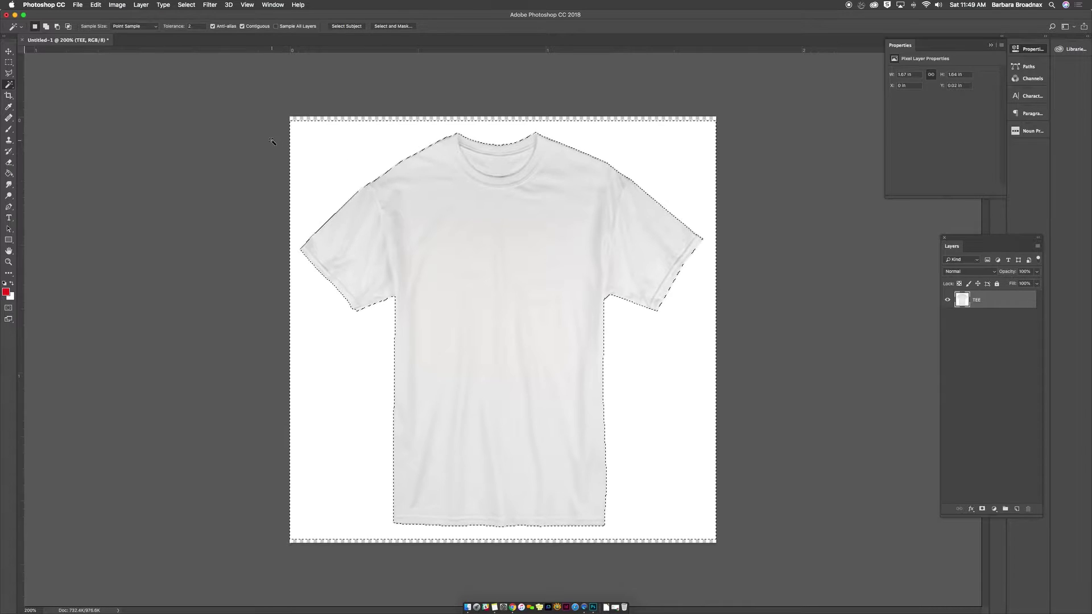
left_click(170, 27)
left_click_drag(169, 26, 193, 27)
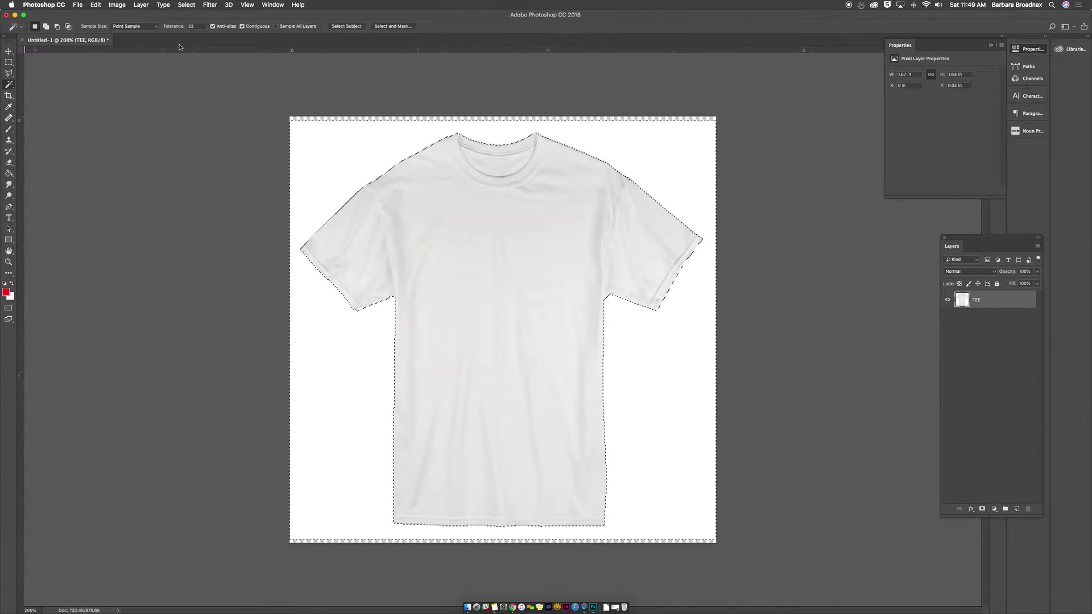
left_click_drag(179, 29, 167, 31)
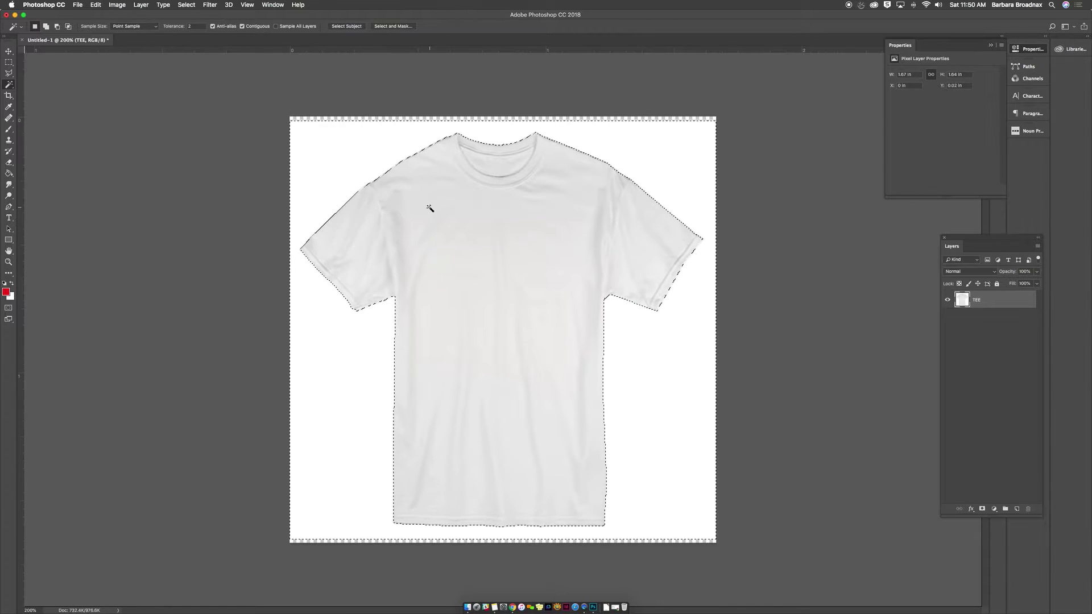
key("Delete")
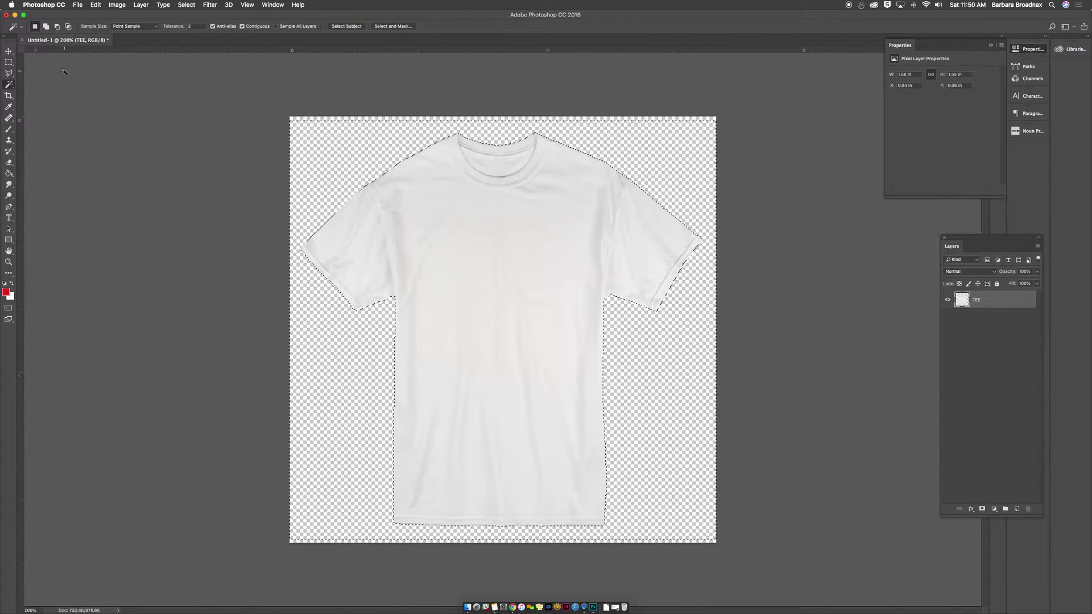
left_click(9, 62)
Select only the shirt by wand-selecting the transparent area and inverting the selection
left_click(623, 269)
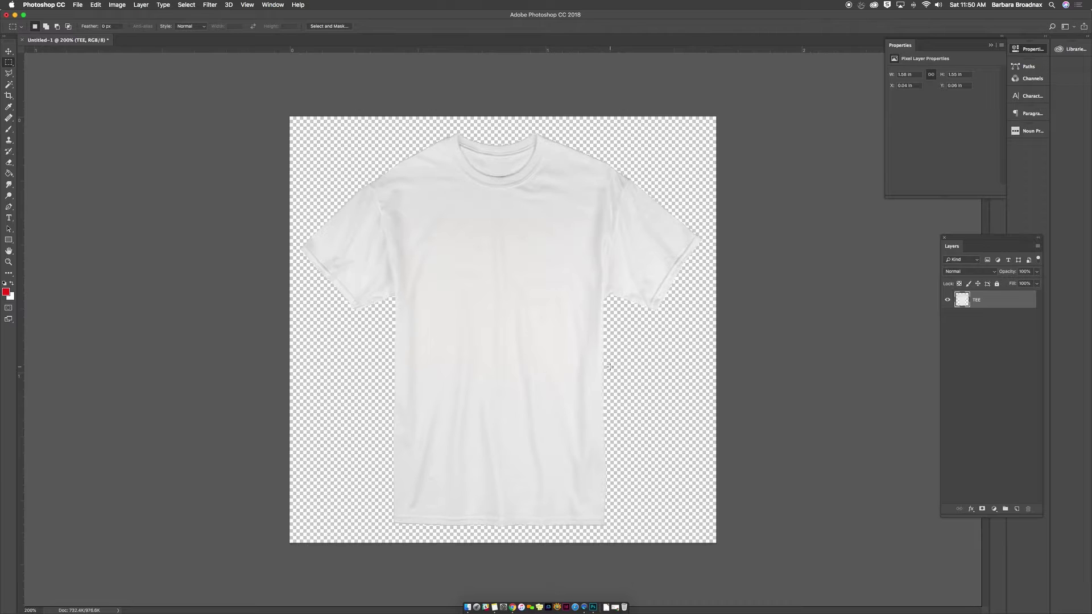
left_click(8, 85)
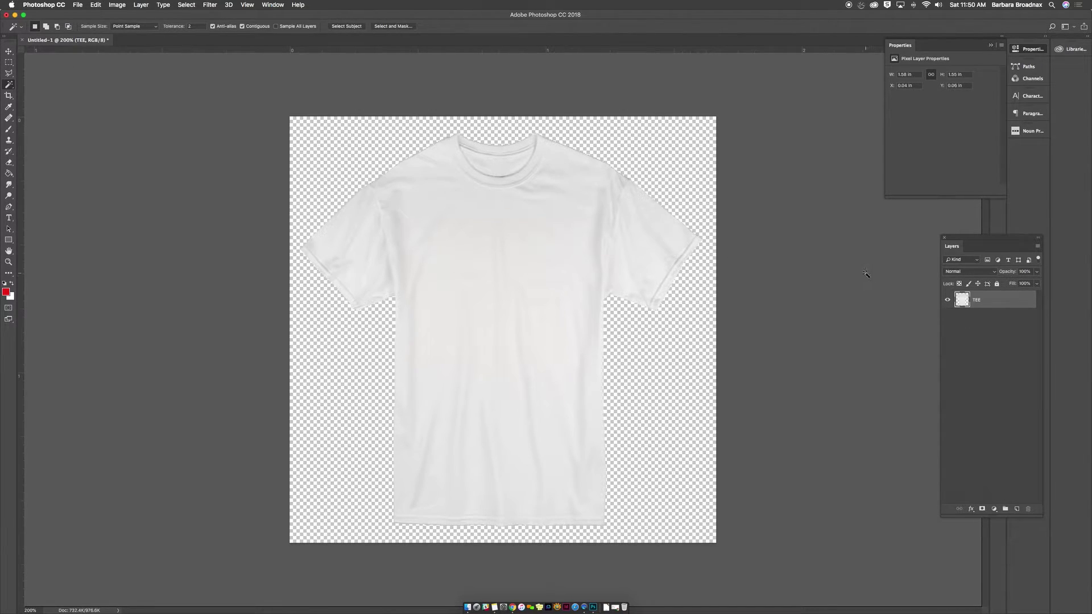
left_click(615, 320)
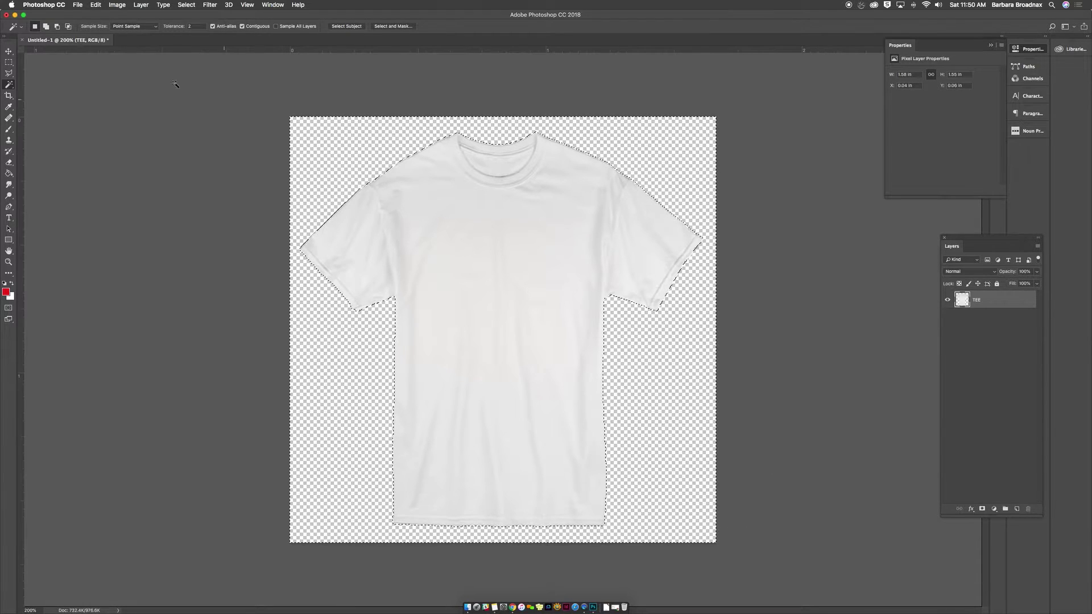
left_click(191, 6)
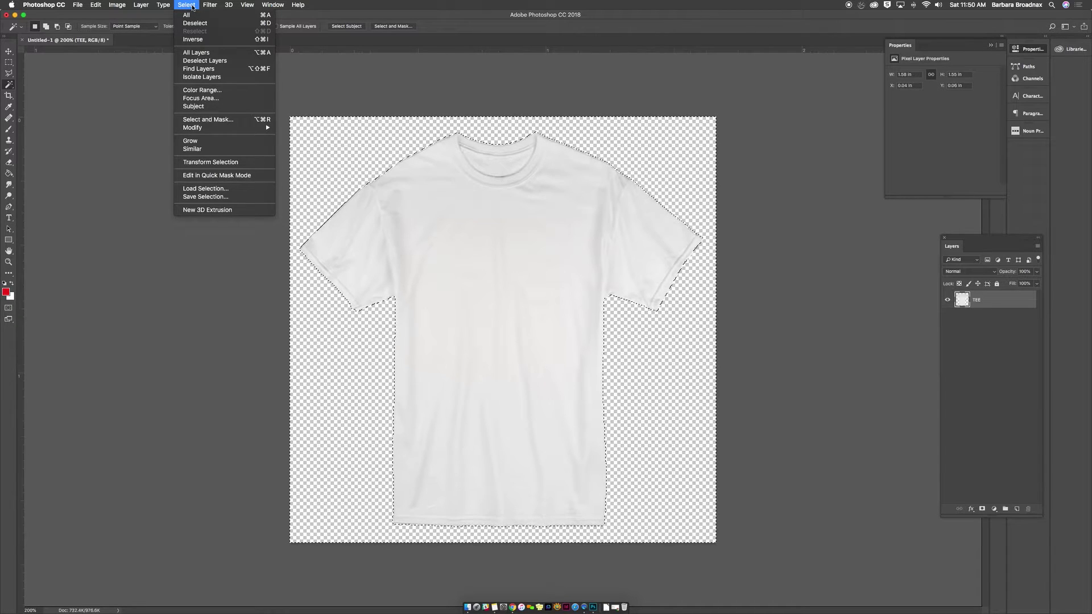
left_click(193, 39)
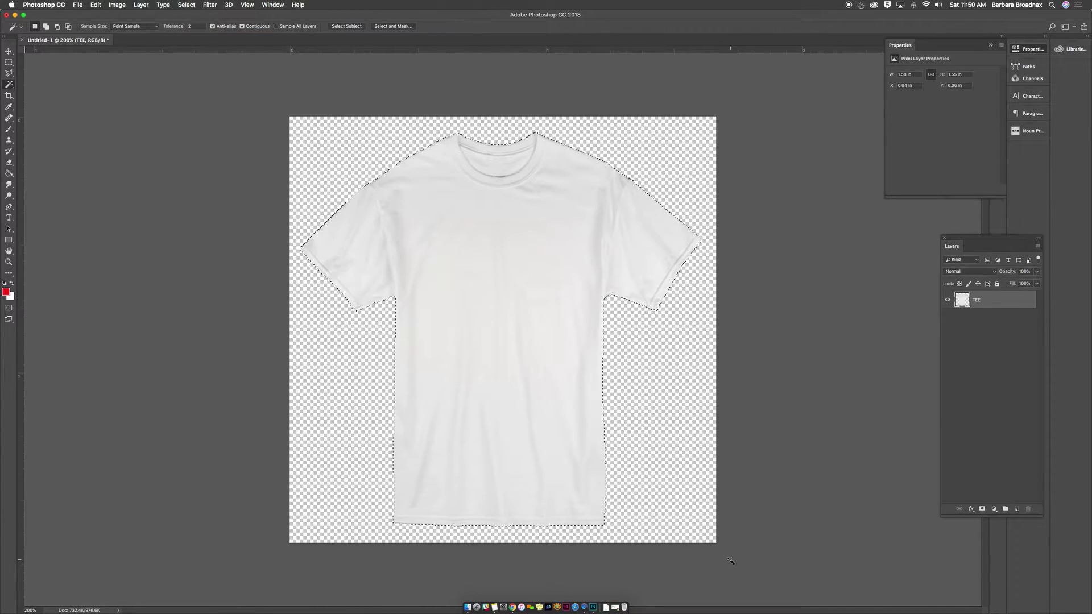
Copy the selected shirt and bring up Layer > New Fill Layer
left_click(95, 5)
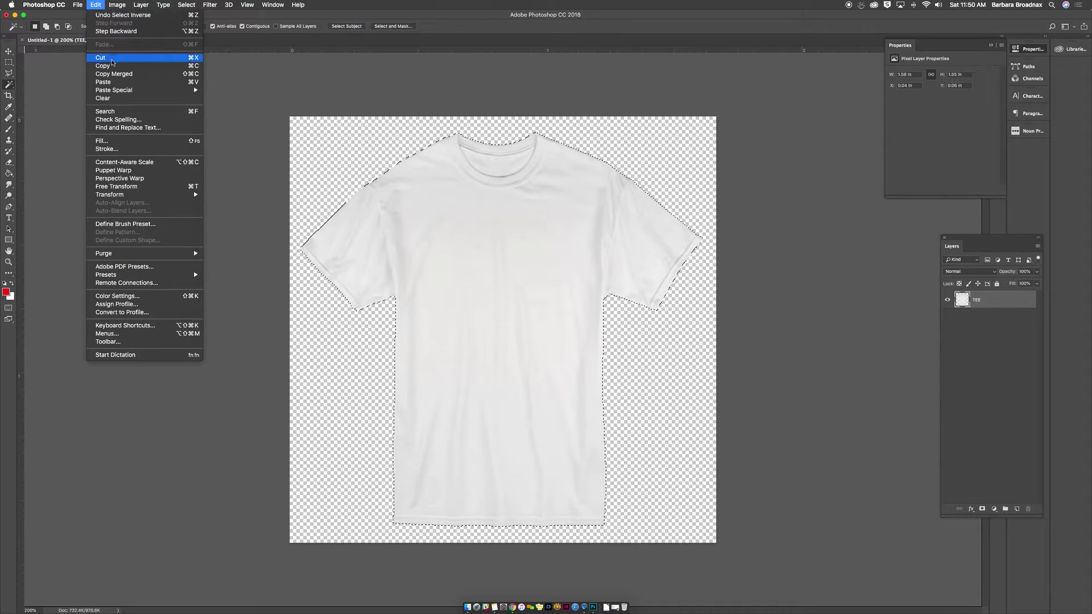
left_click(103, 66)
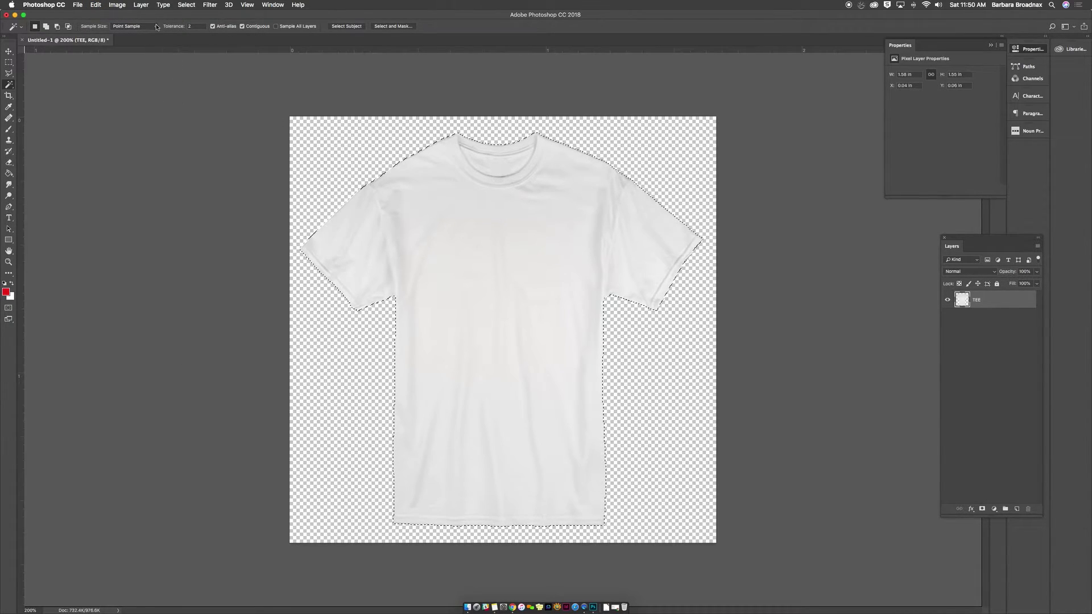
left_click(141, 4)
mouse_move(154, 113)
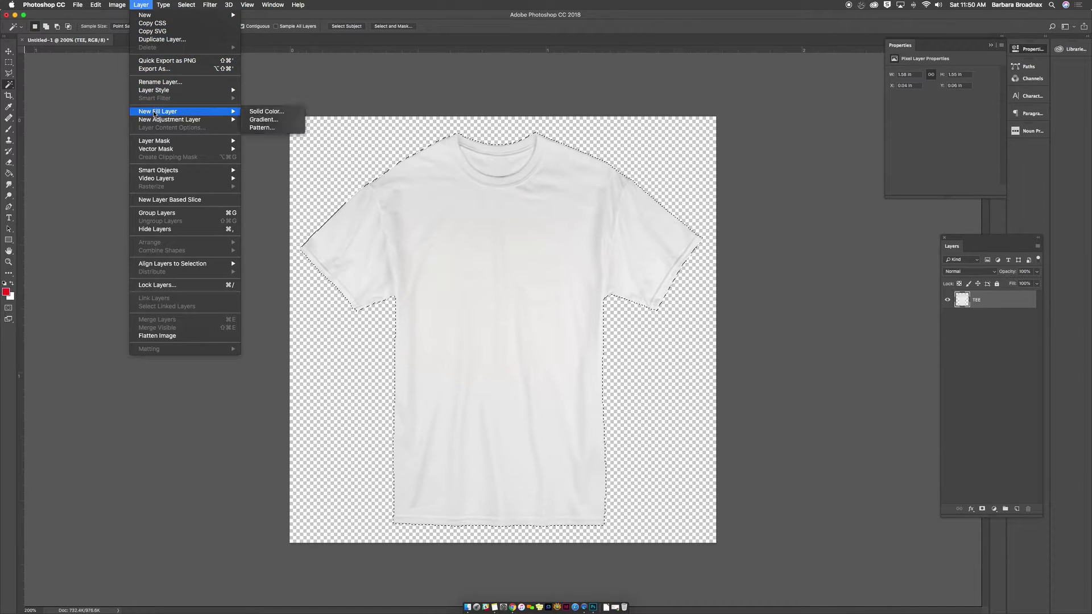
Add a Solid Color fill layer, Color Fill 1, coloured magenta-pink #d1285c
left_click(289, 112)
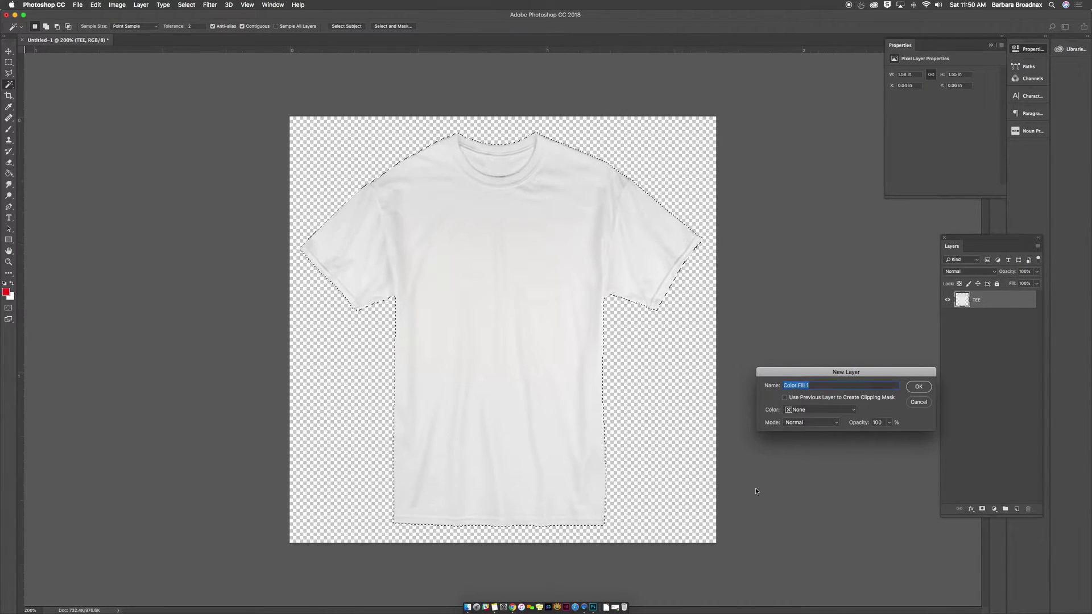
left_click(918, 387)
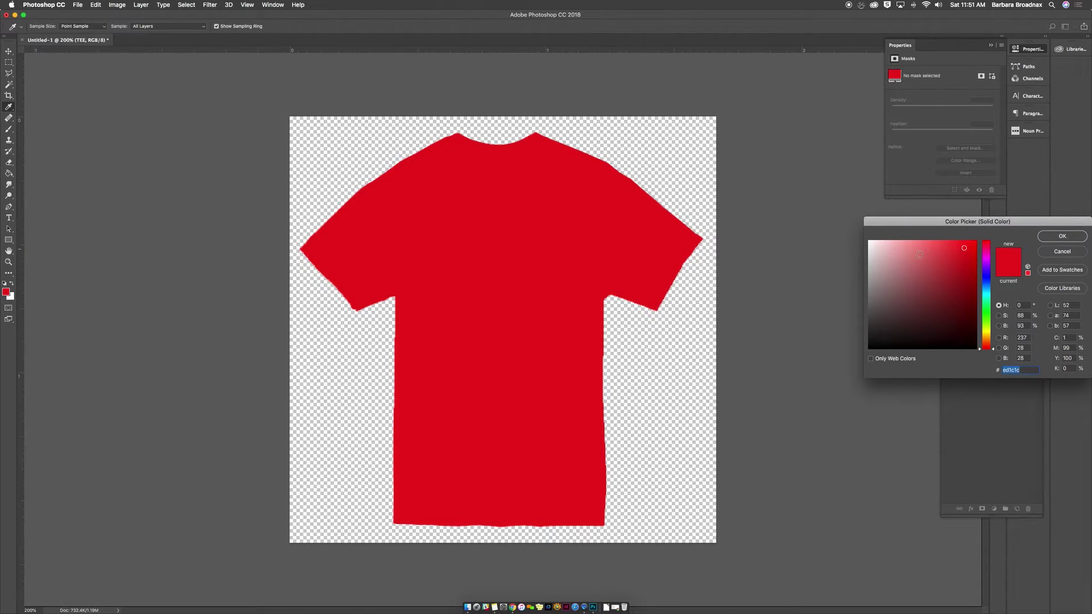
left_click(1054, 236)
left_click(953, 301)
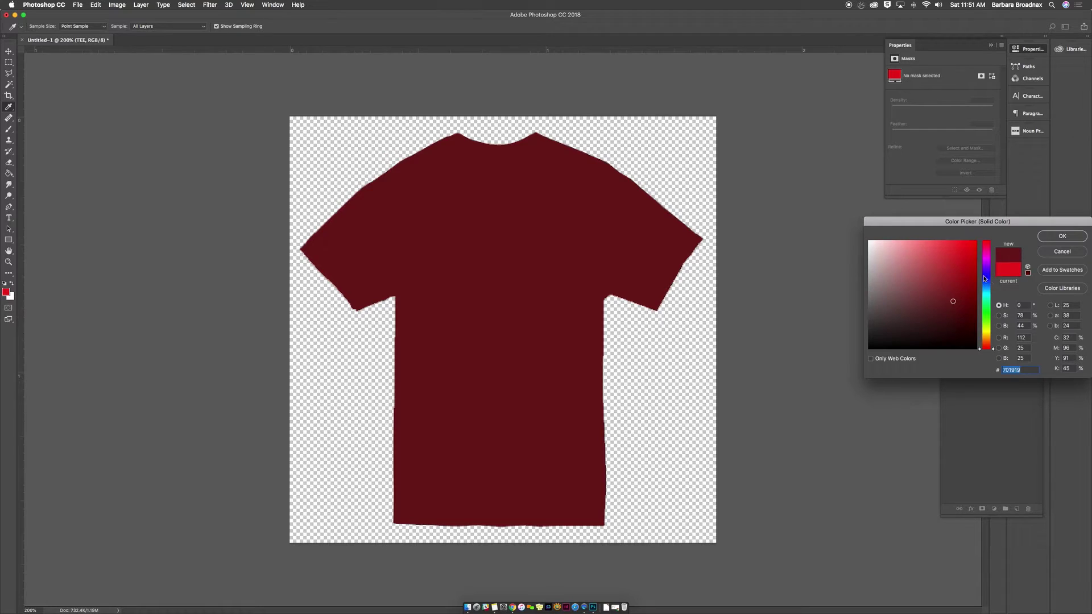
left_click(984, 277)
left_click(956, 260)
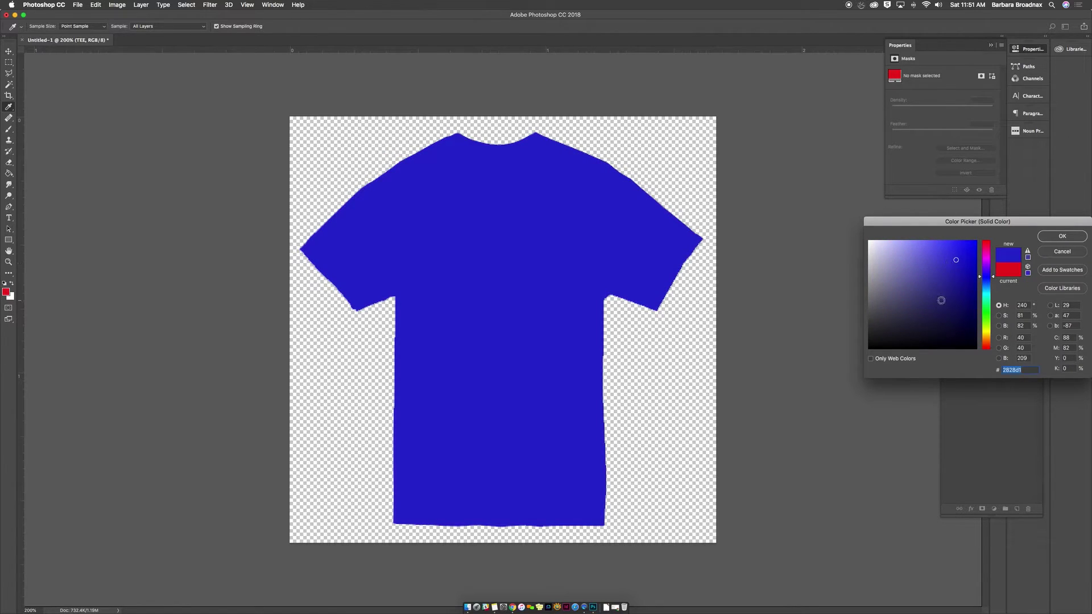
left_click(984, 246)
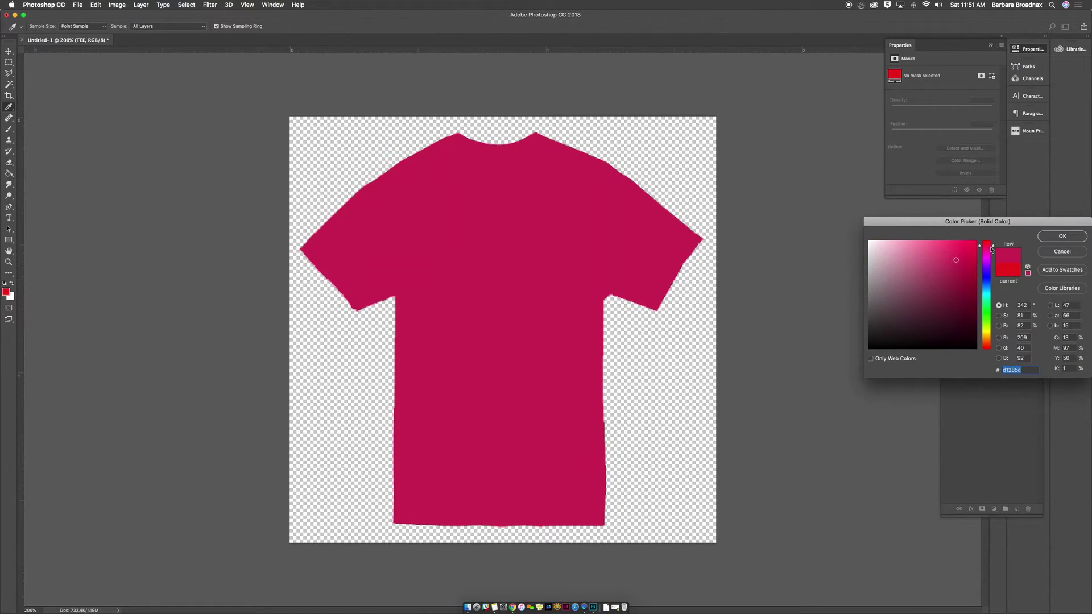
left_click(1052, 238)
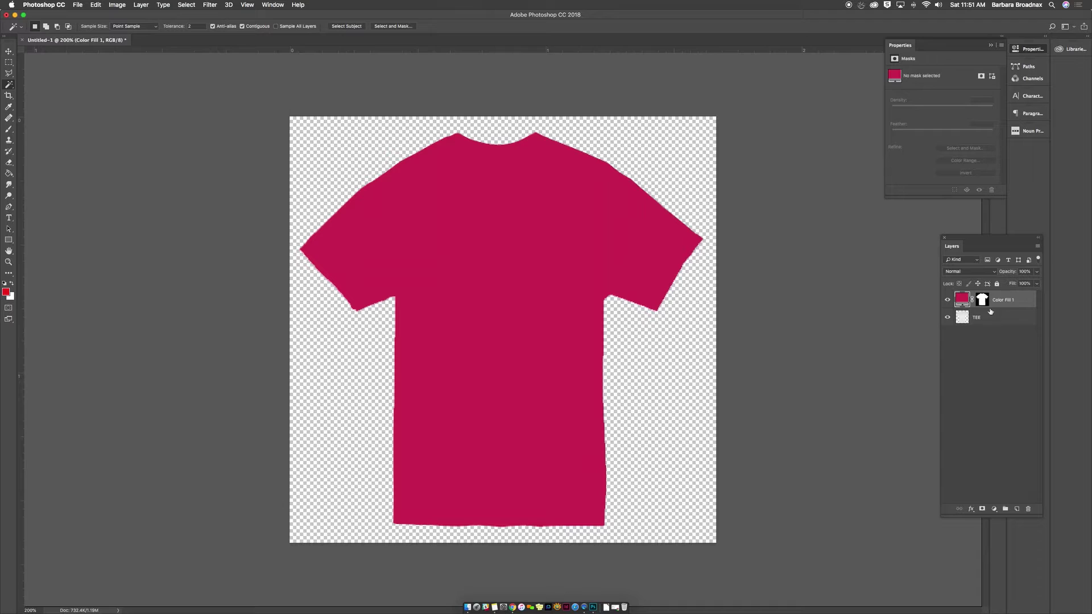
Set Color Fill 1's blend mode to Multiply, then select the TEE layer with the Move tool
left_click(973, 272)
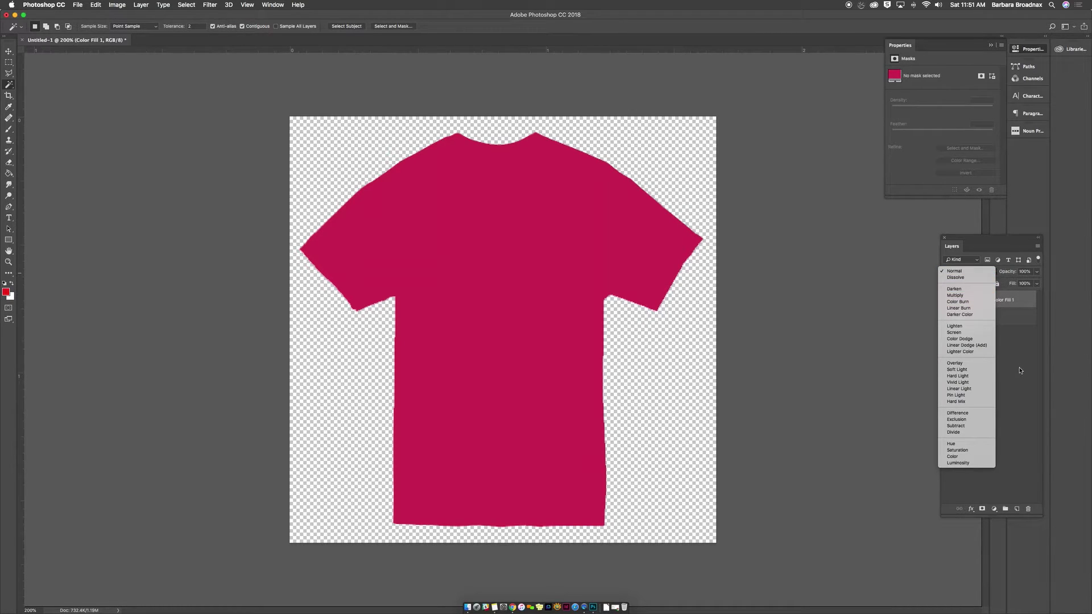
left_click(964, 274)
left_click(965, 274)
left_click(964, 296)
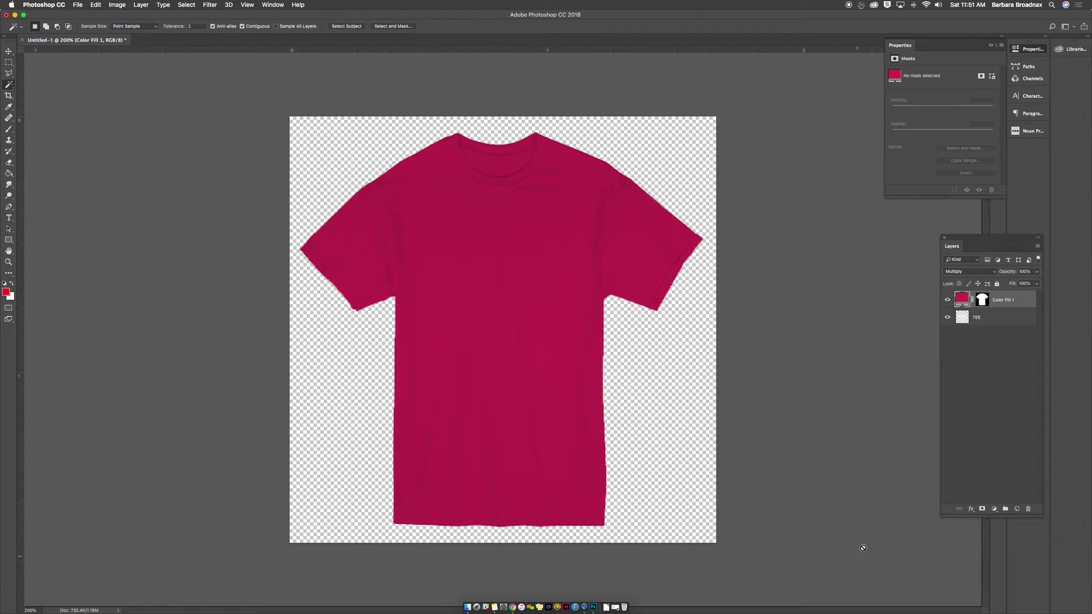
left_click(8, 51)
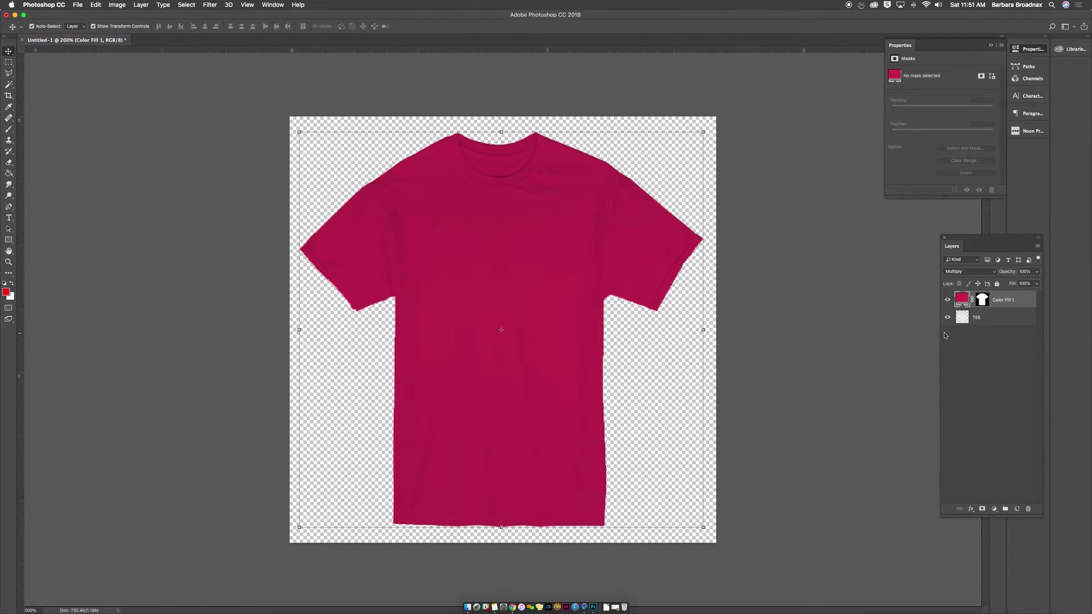
left_click(984, 319)
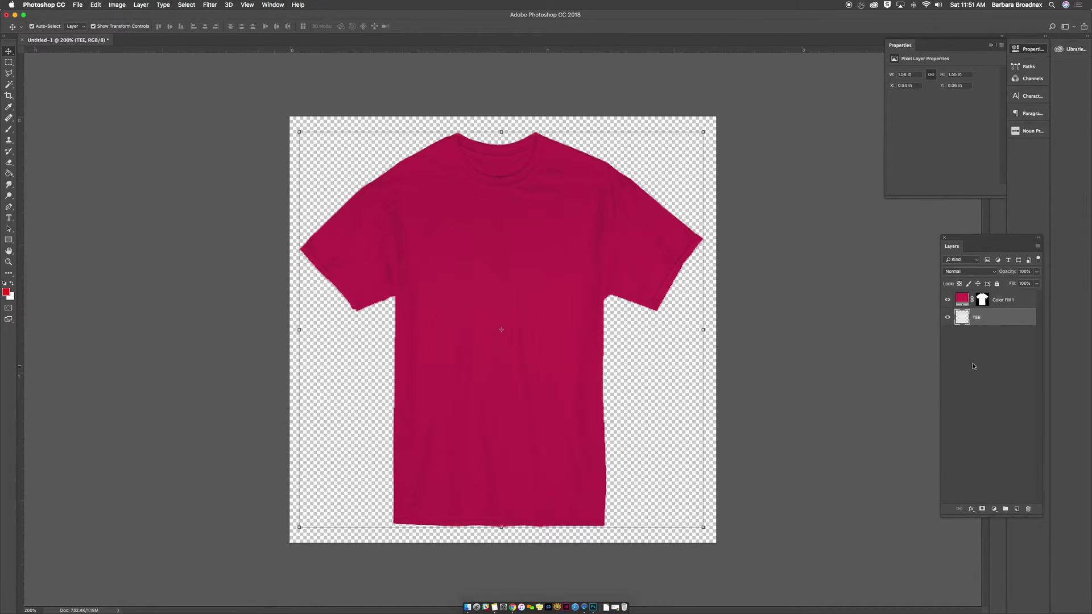
Apply Levels to TEE with output black 8 and midtone 0.54, then deselect the layer
left_click(101, 5)
mouse_move(116, 4)
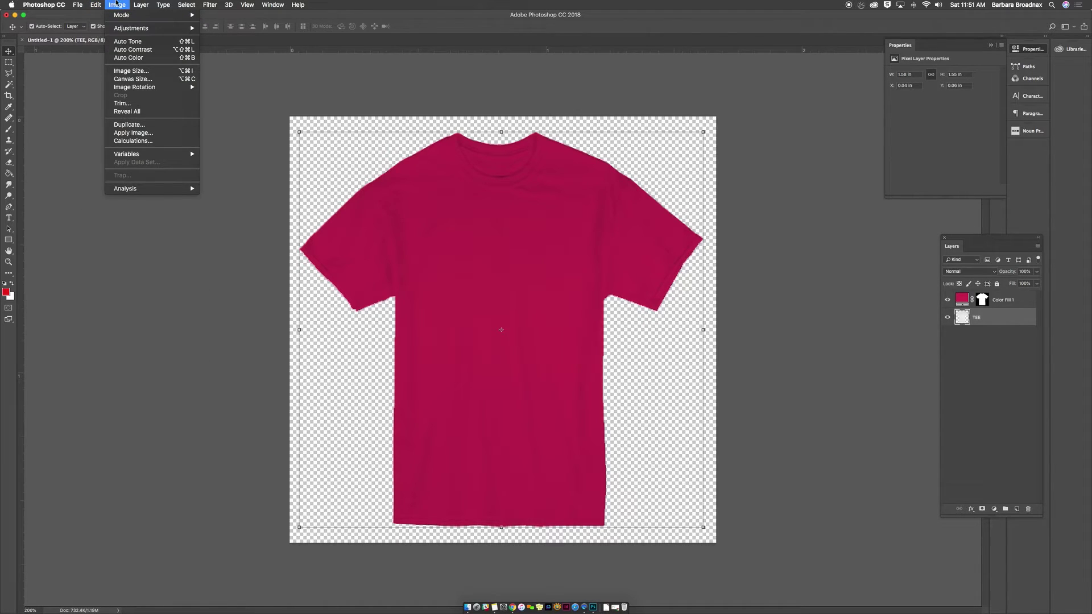
mouse_move(131, 28)
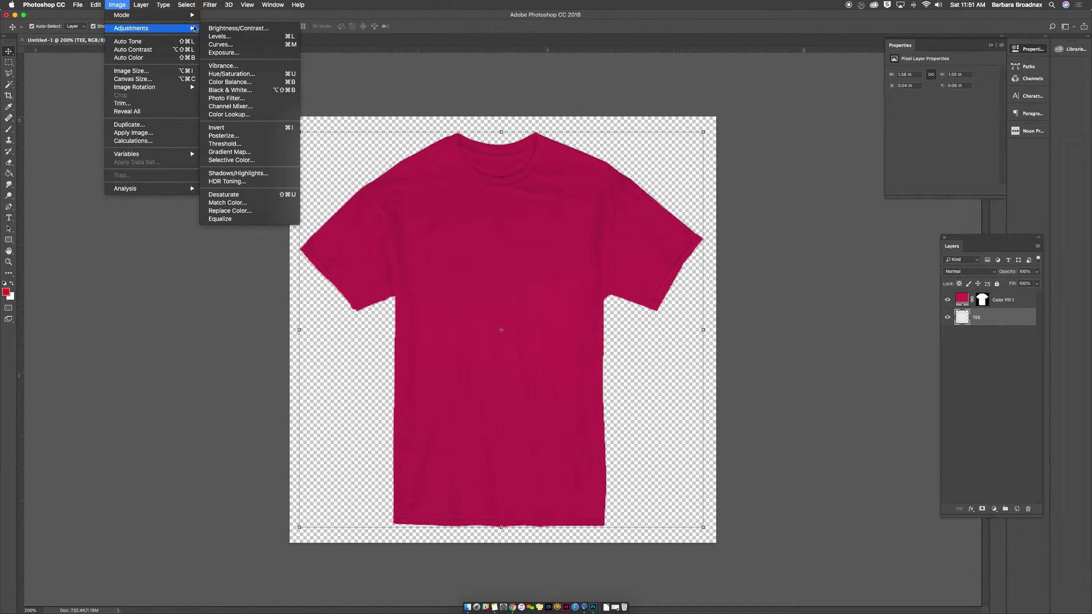
left_click(232, 36)
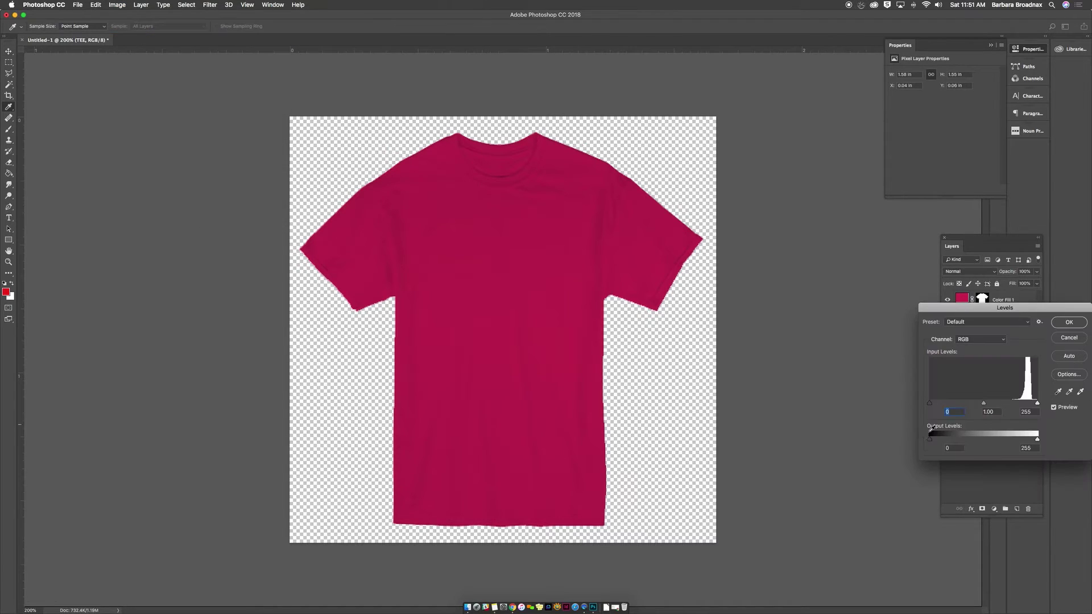
left_click_drag(929, 439, 928, 443)
left_click_drag(983, 404, 1016, 404)
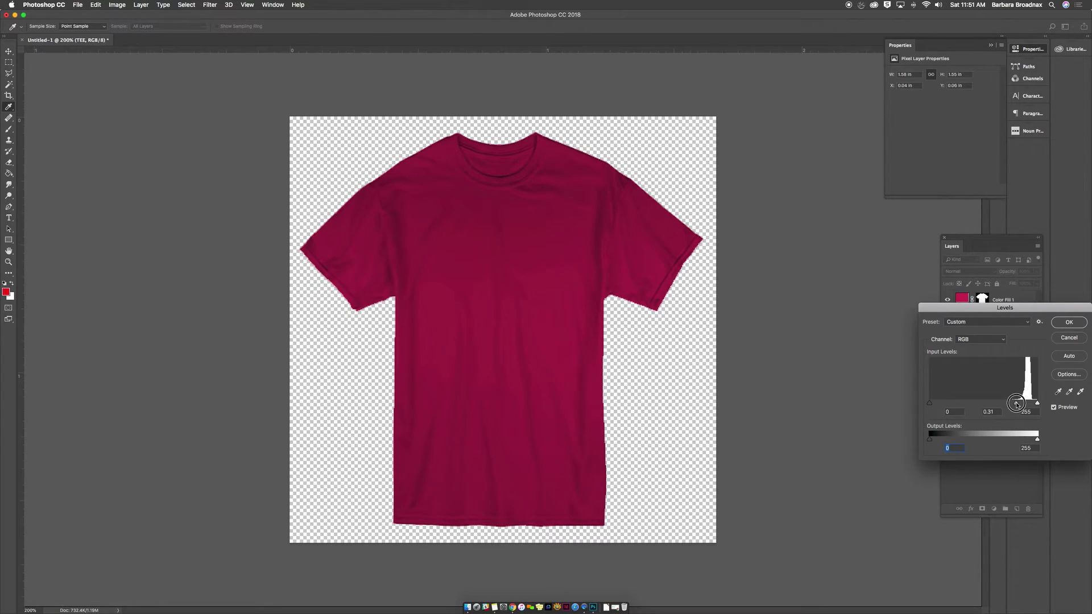
mouse_move(1017, 404)
left_mouse_down()
mouse_move(1030, 404)
mouse_move(1004, 409)
left_mouse_up()
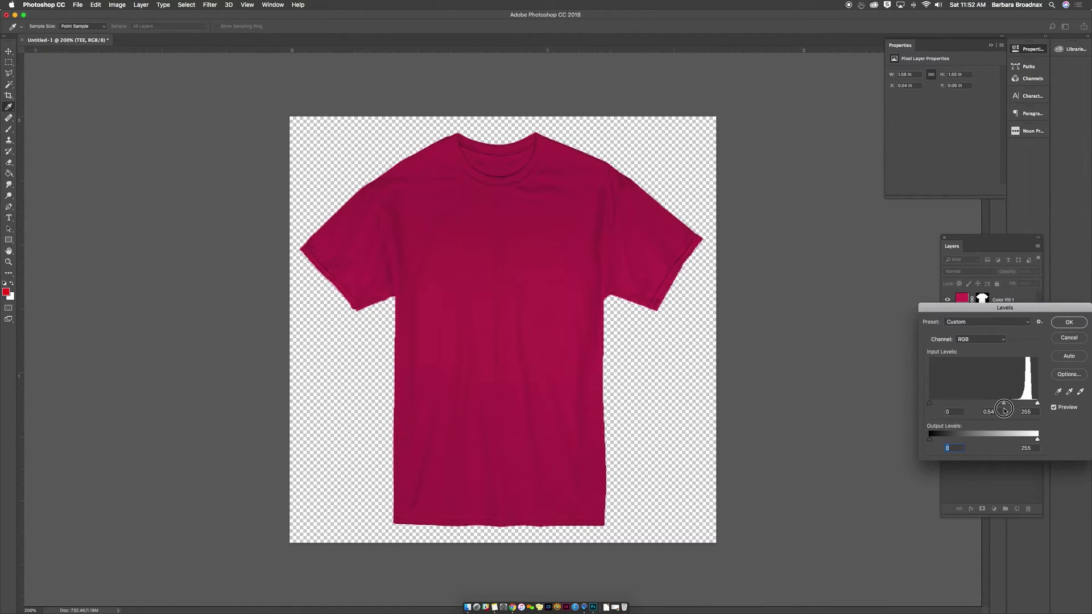
left_click(1068, 323)
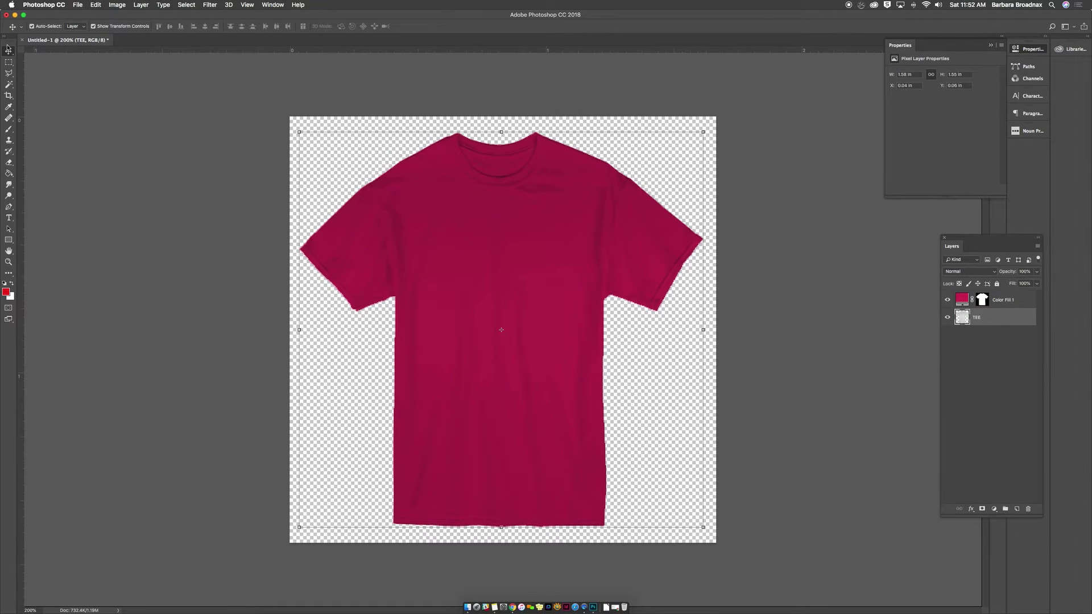
left_click(788, 208)
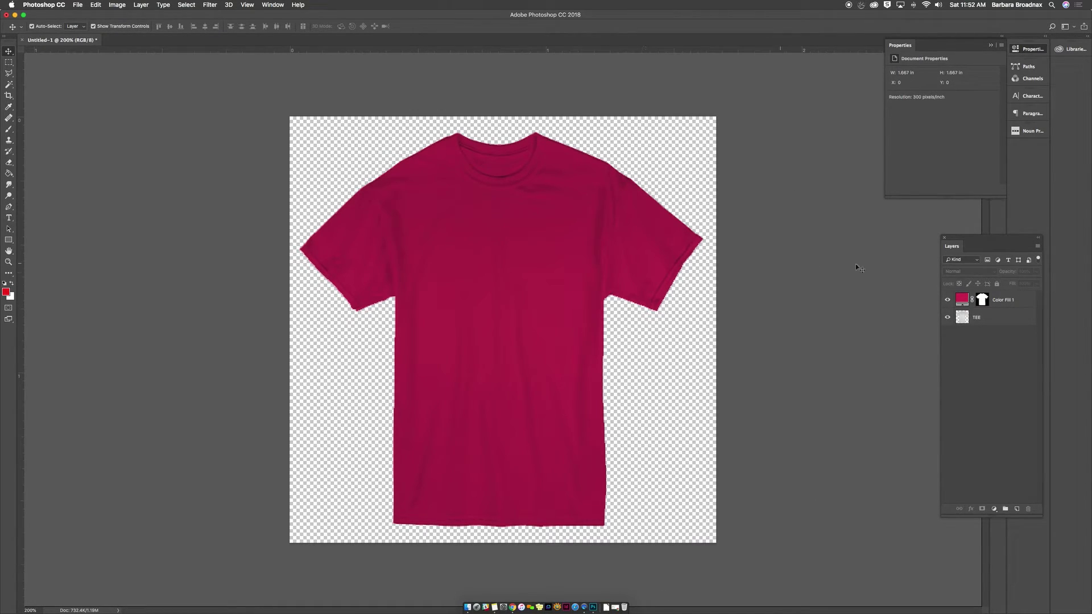
Change Color Fill 1's colour to orange-red hex ef6543
left_click(1009, 299)
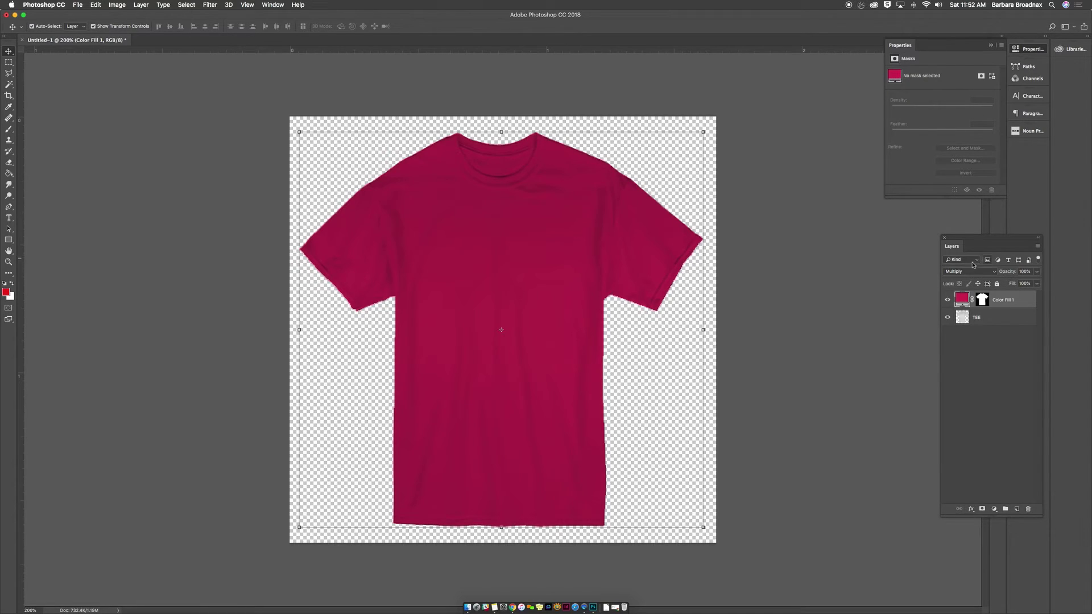
double_click(961, 299)
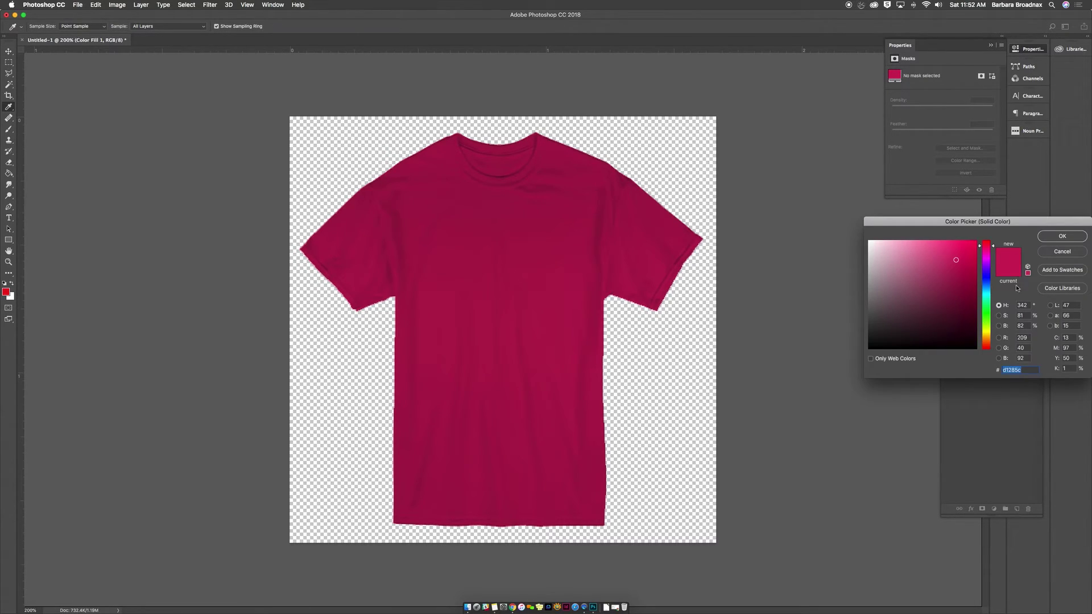
left_click(1061, 252)
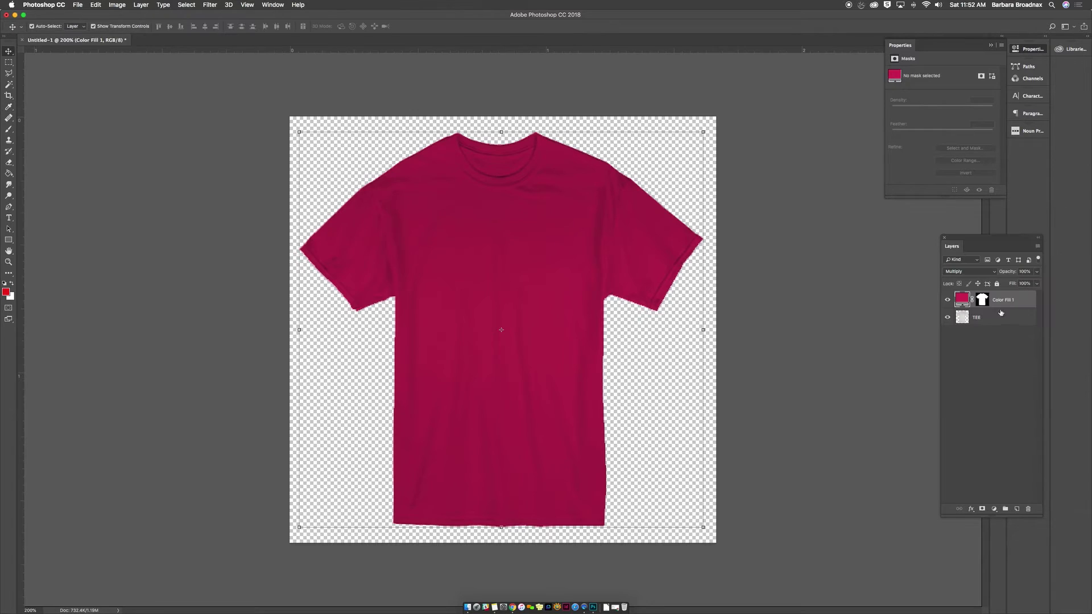
double_click(961, 298)
left_click(961, 288)
mouse_move(961, 288)
left_mouse_down()
mouse_move(914, 254)
mouse_move(929, 269)
left_mouse_up()
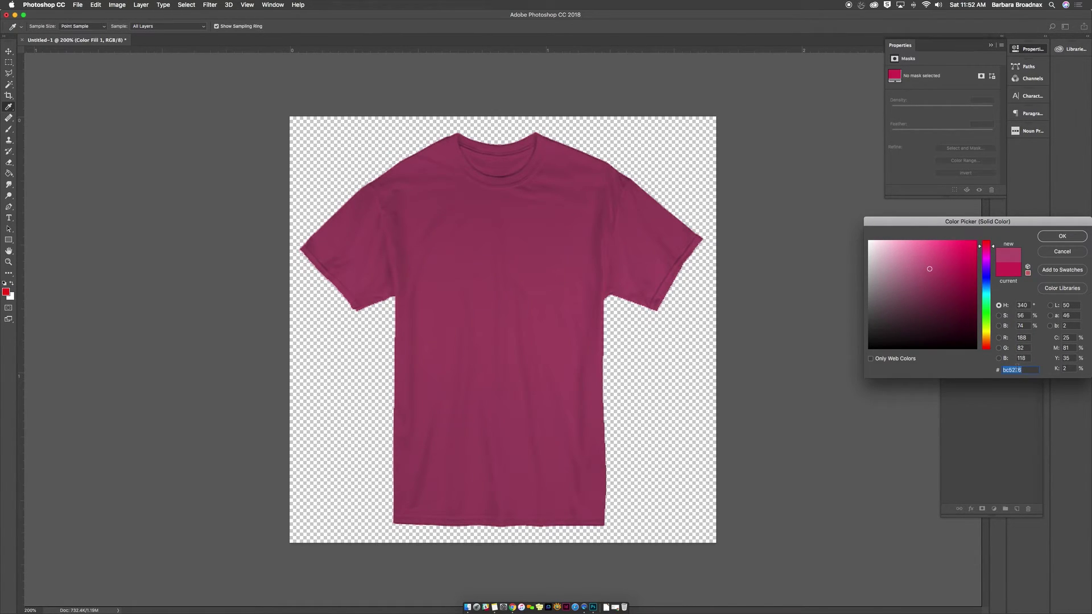
type("Ef")
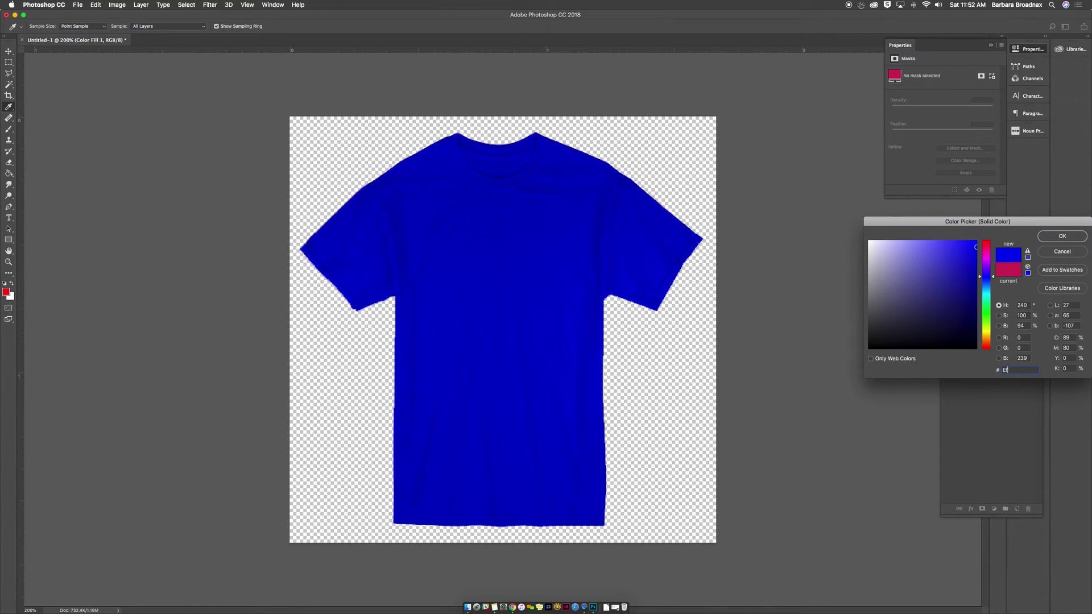
type("6")
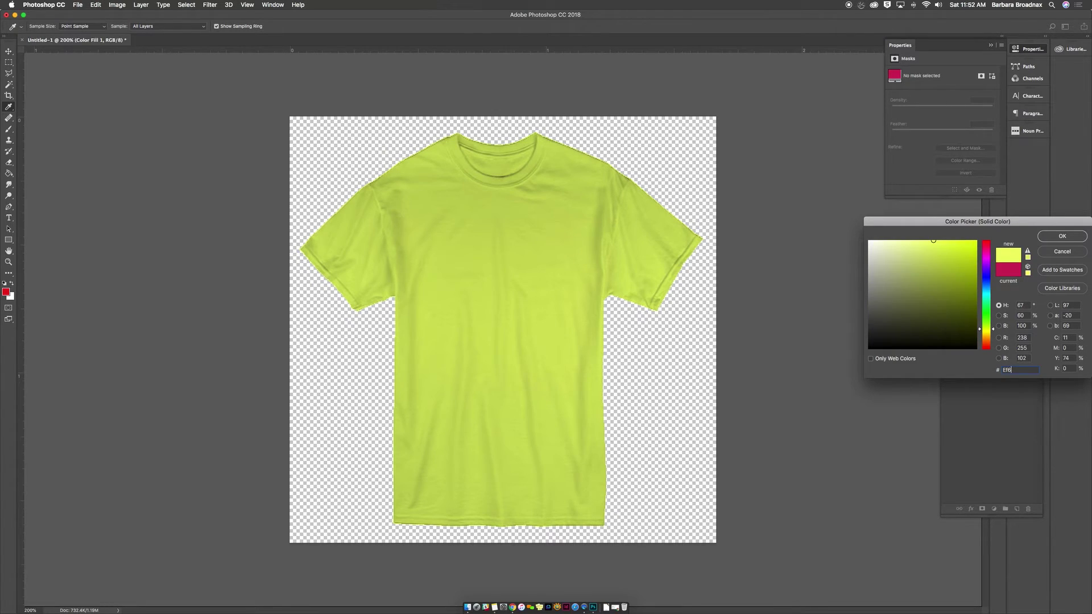
type("543")
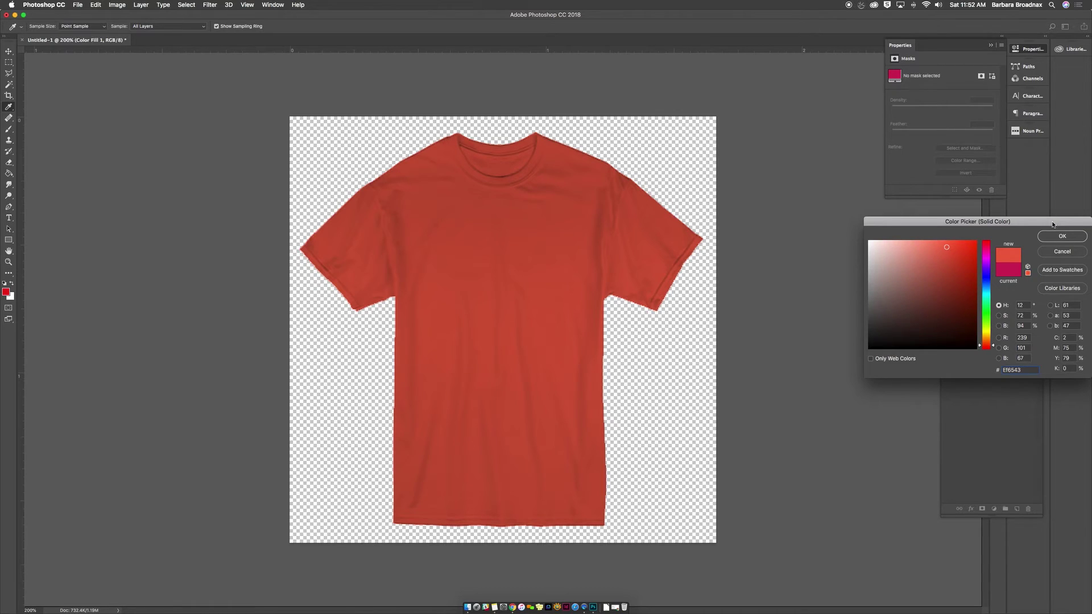
left_click(1074, 239)
key("v")
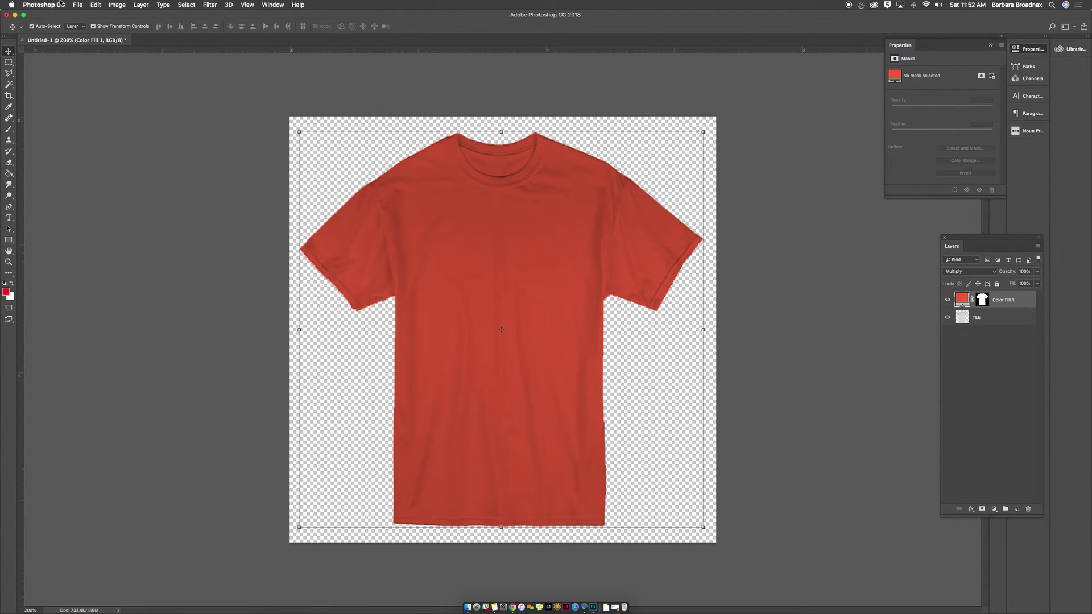
Open Export As and keep PNG with transparency as the format
left_click(77, 5)
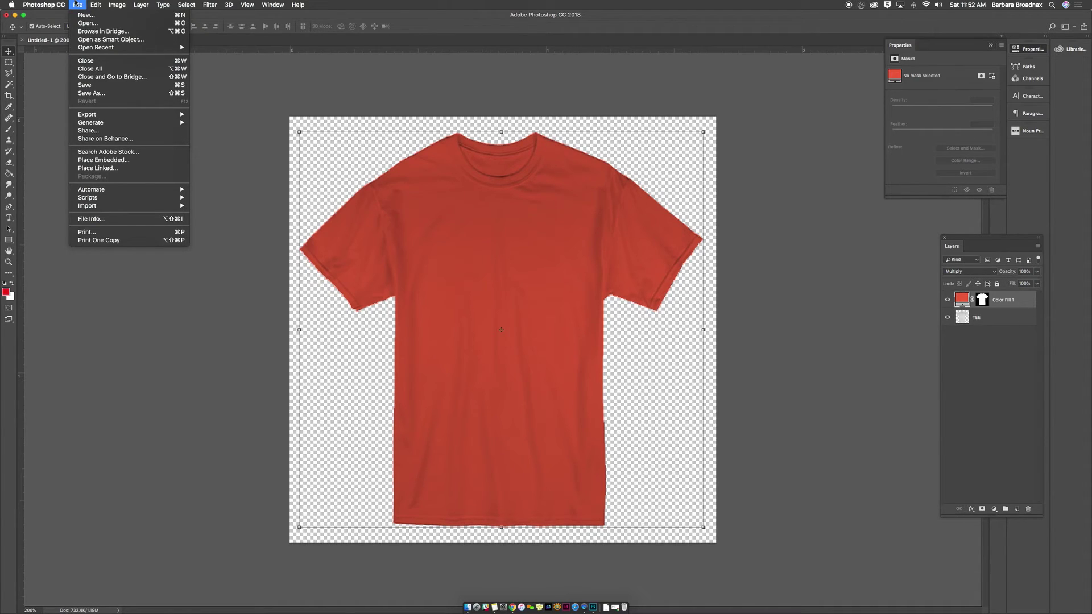
mouse_move(131, 114)
left_click(265, 124)
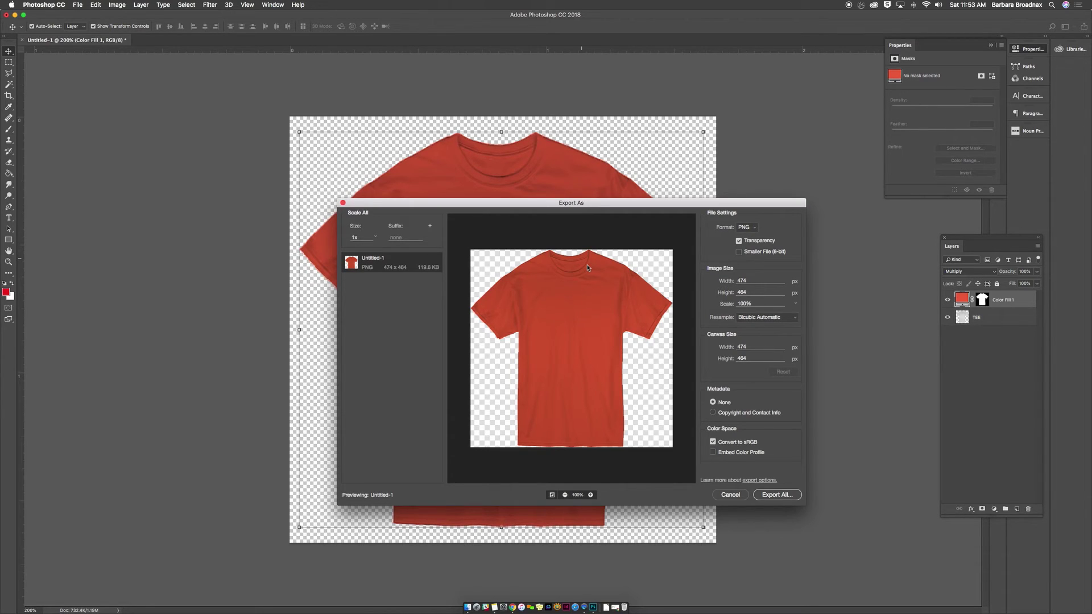
left_click(752, 231)
left_click(746, 236)
Export the image as orange.png to the Desktop
left_click(783, 495)
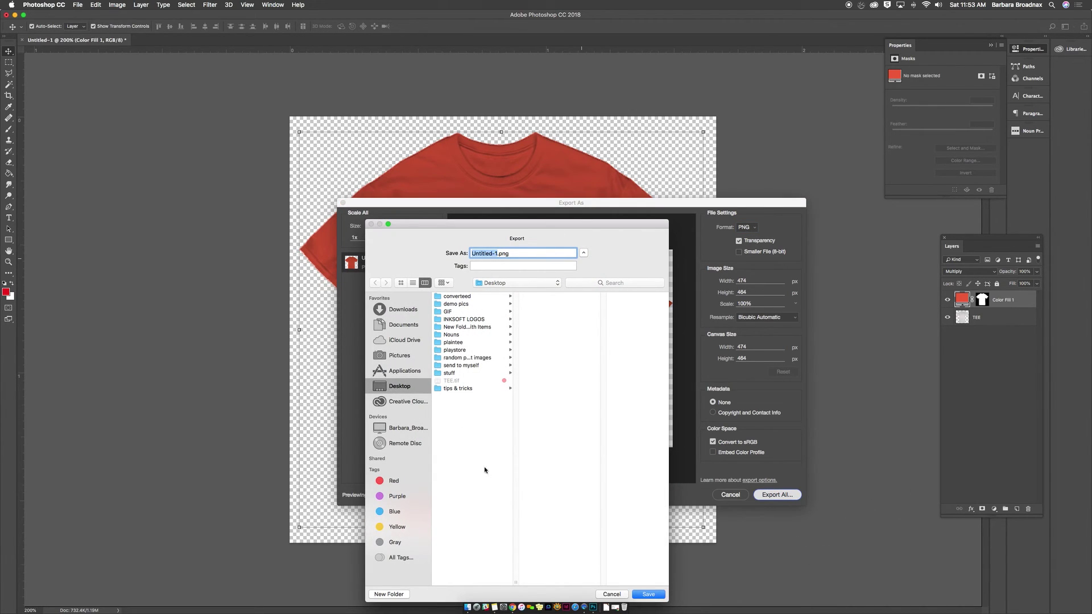
type("orange")
left_click(648, 594)
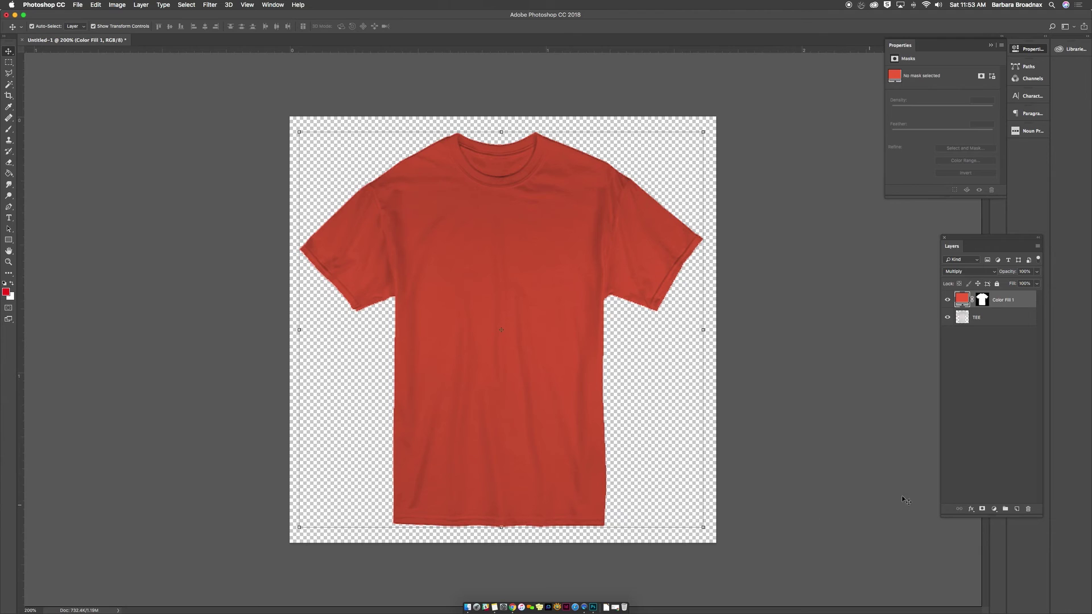
Hide Photoshop and Quick Look orange.png on the Desktop to confirm the orange-red shirt export
left_click(14, 15)
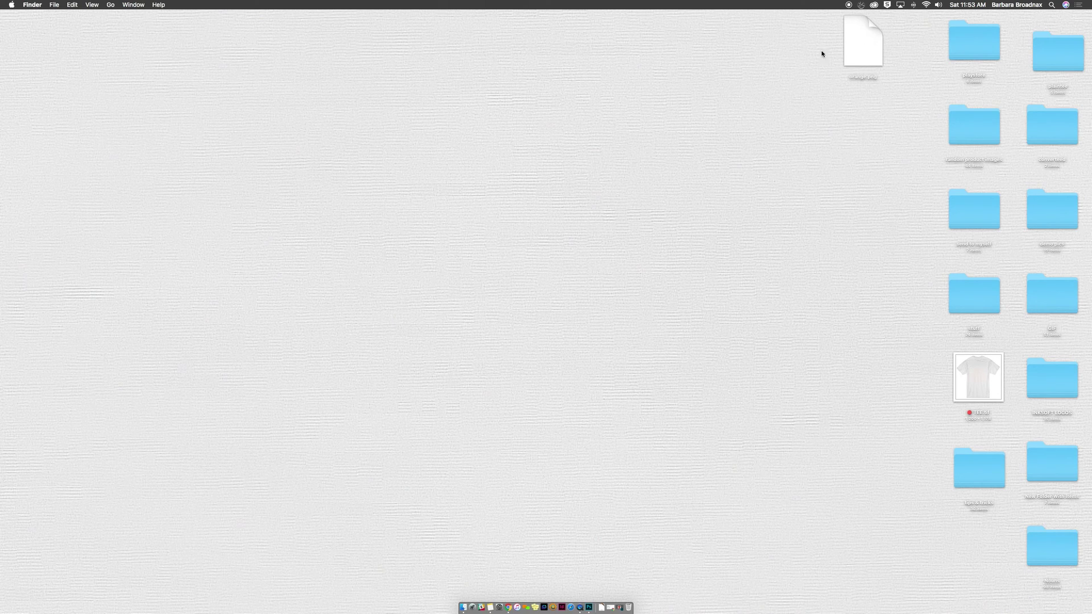
left_click(846, 36)
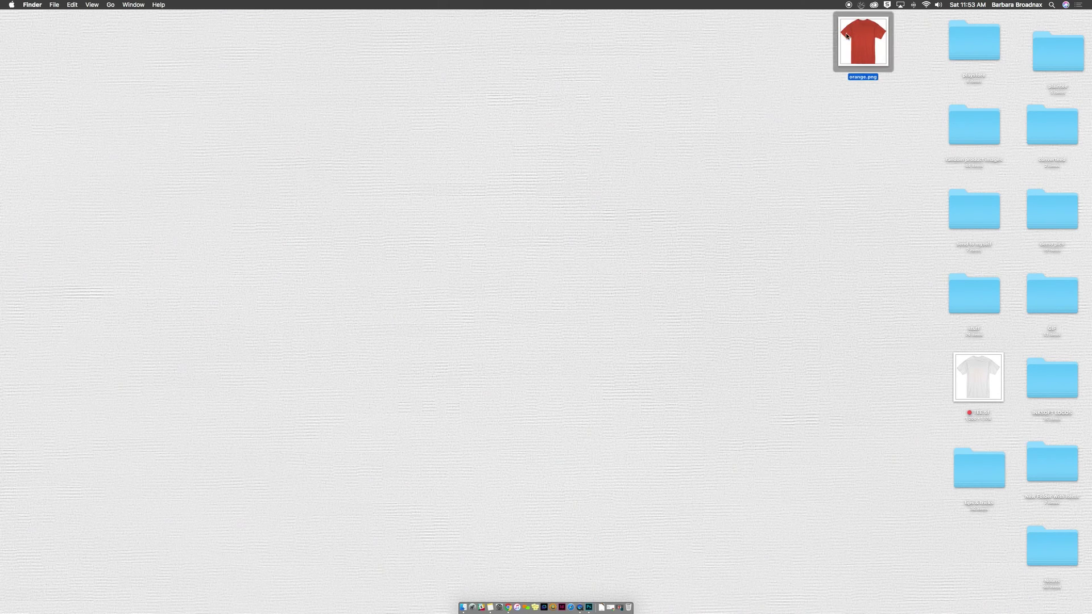
key("space")
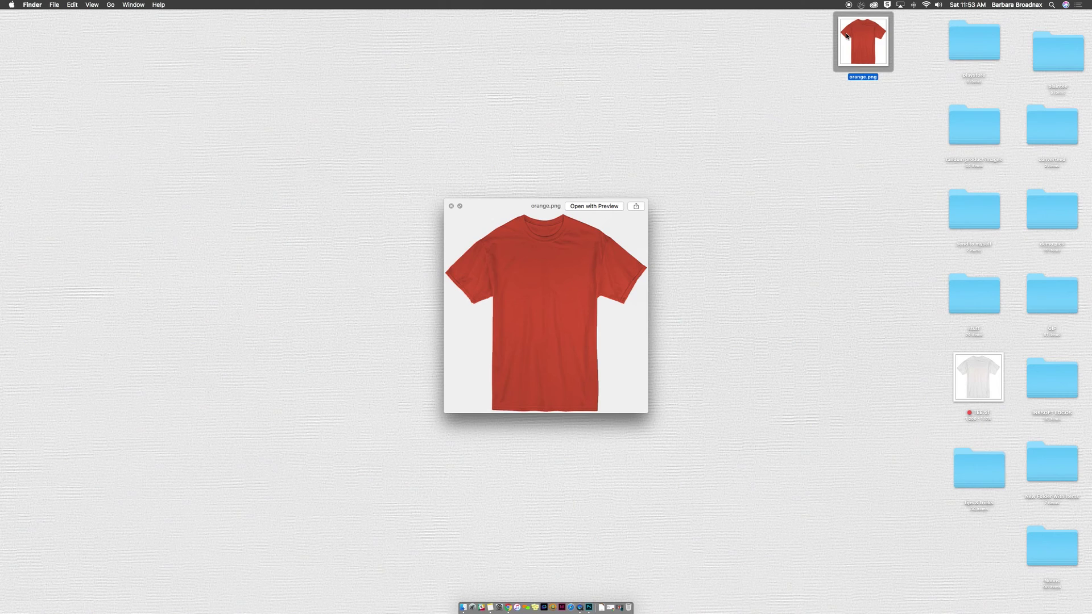